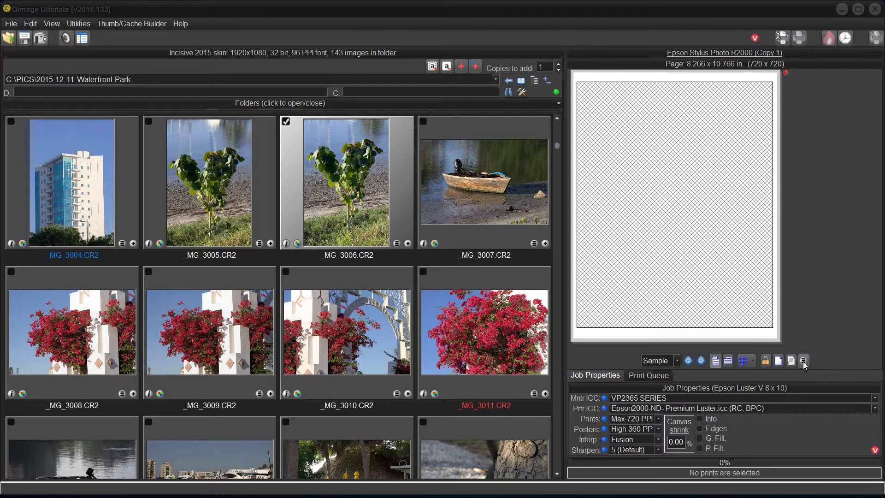
Set the default print size to 4.00 x 6.00 and add one copy of _MG_3006.CR2 to the page.
{"action": "left_click", "coordinate": [803, 362]}
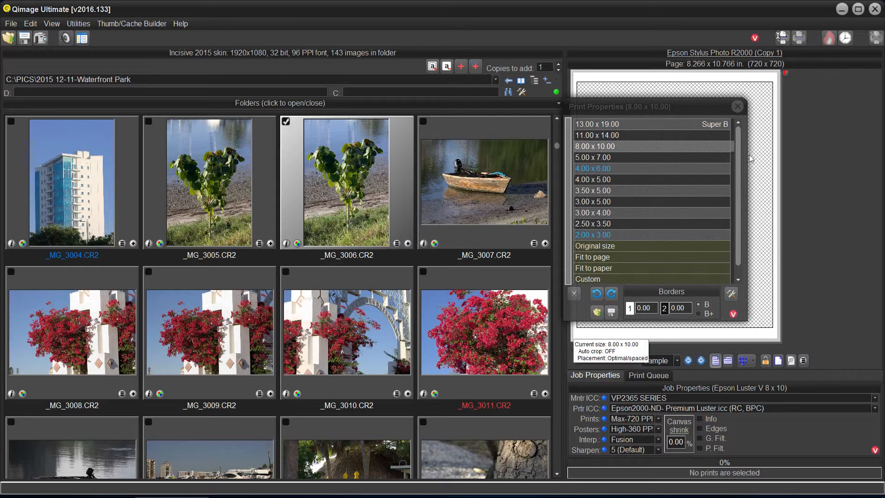
{"action": "left_click", "coordinate": [738, 107]}
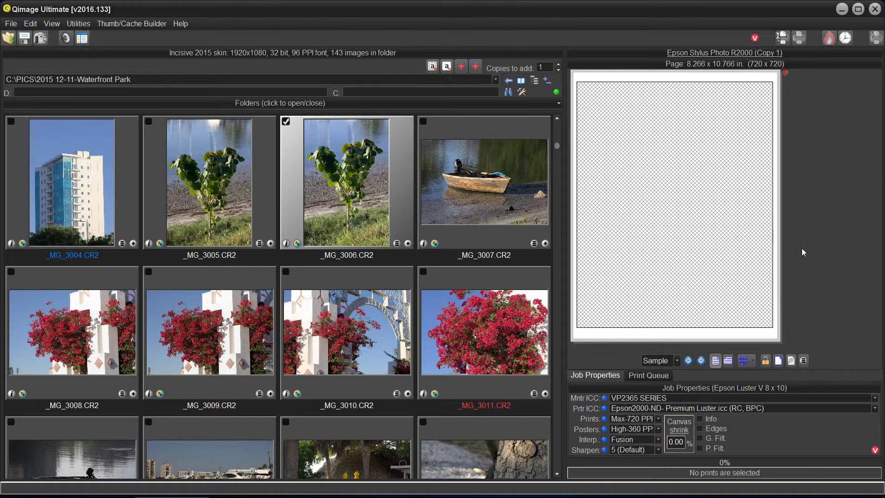
{"action": "left_click", "coordinate": [803, 360]}
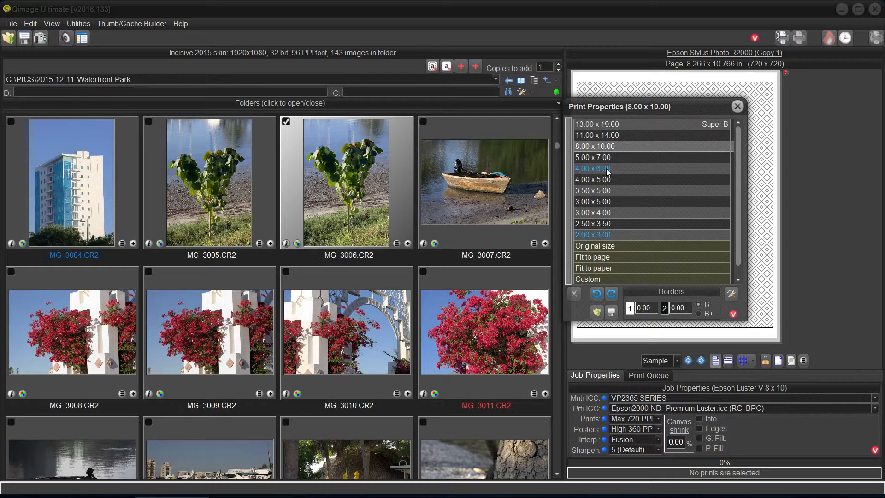
{"action": "left_click", "coordinate": [606, 168]}
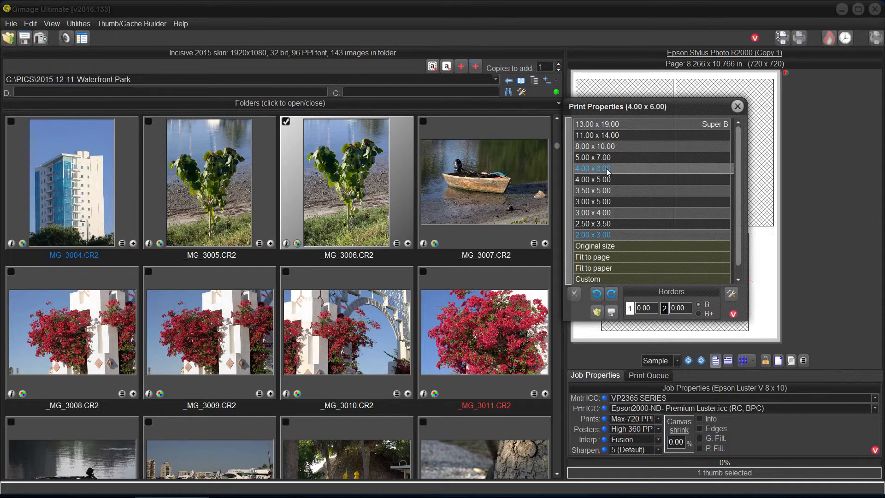
{"action": "left_click", "coordinate": [611, 312]}
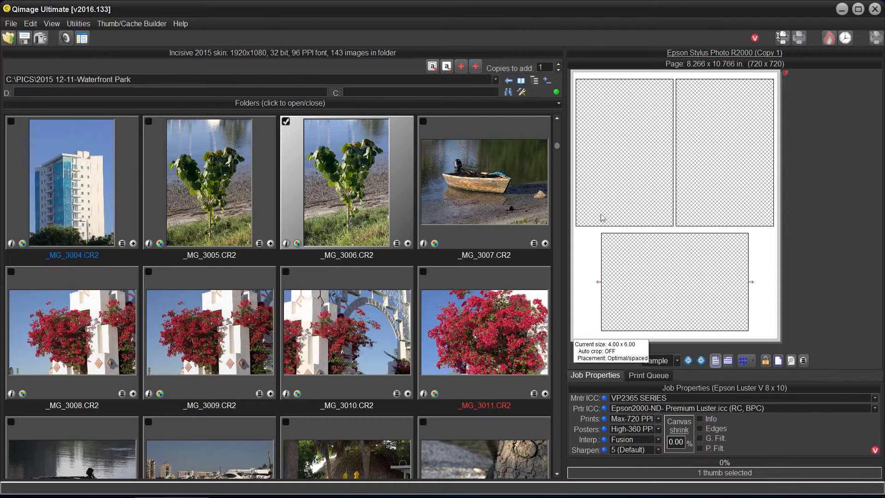
{"action": "left_click", "coordinate": [407, 244]}
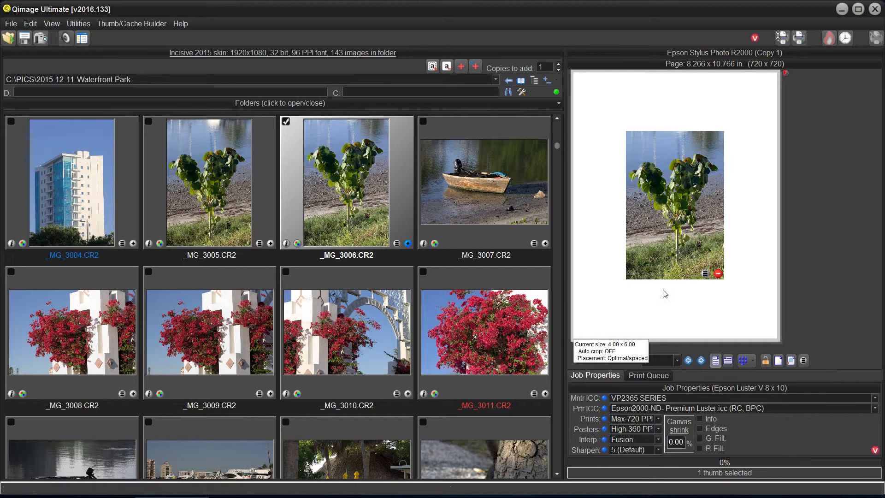
Change the size of the placed _MG_3006.CR2 print to 8.00 x 10.00.
{"action": "left_click", "coordinate": [705, 274]}
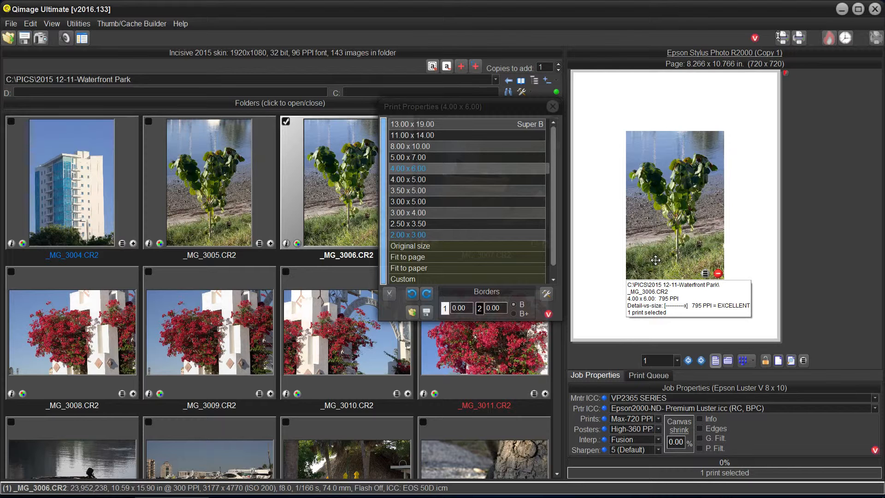
{"action": "left_click", "coordinate": [705, 275]}
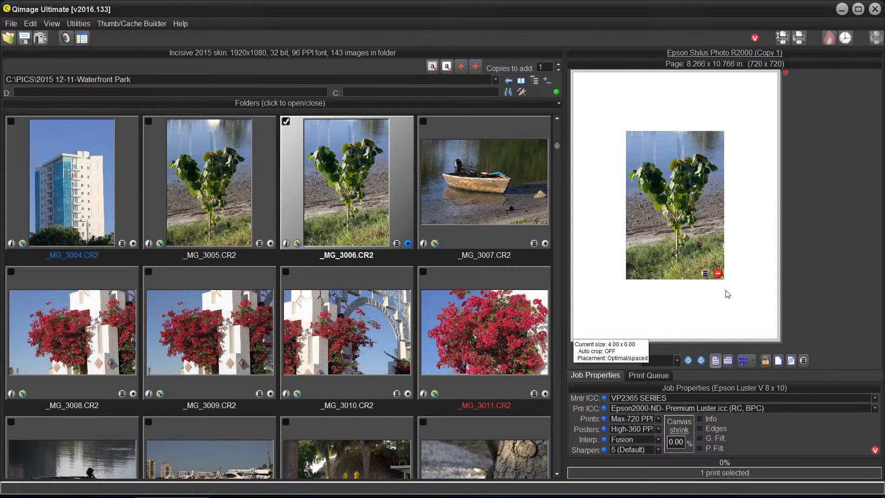
{"action": "left_click", "coordinate": [704, 273]}
{"action": "left_click", "coordinate": [472, 145]}
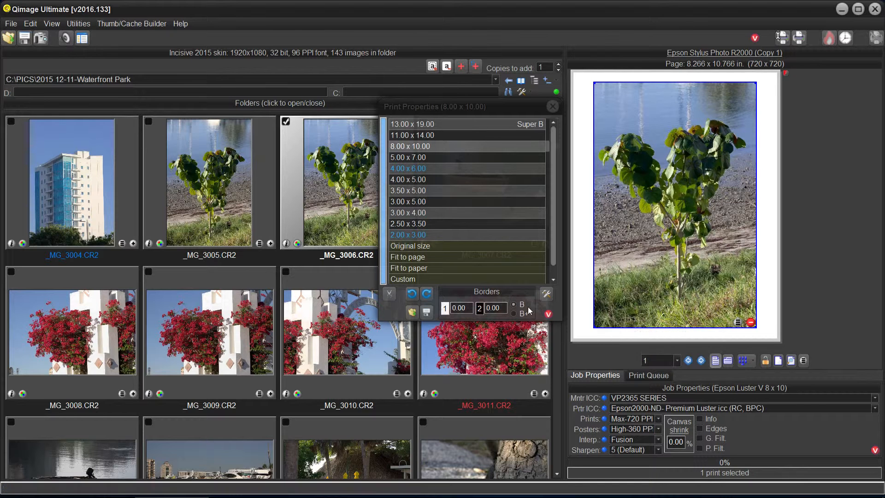
Toggle auto cropping on and off for the 8.00 x 10.00 print to compare the two fits.
{"action": "left_click", "coordinate": [390, 294]}
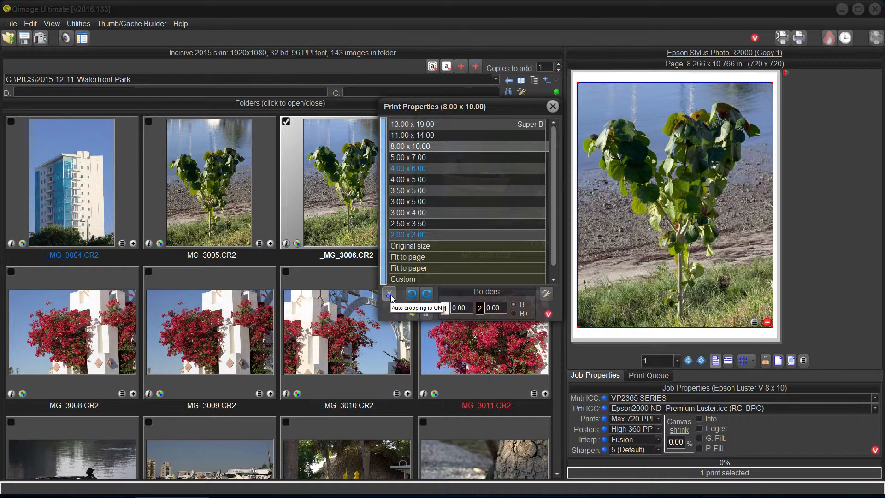
{"action": "left_click", "coordinate": [390, 294]}
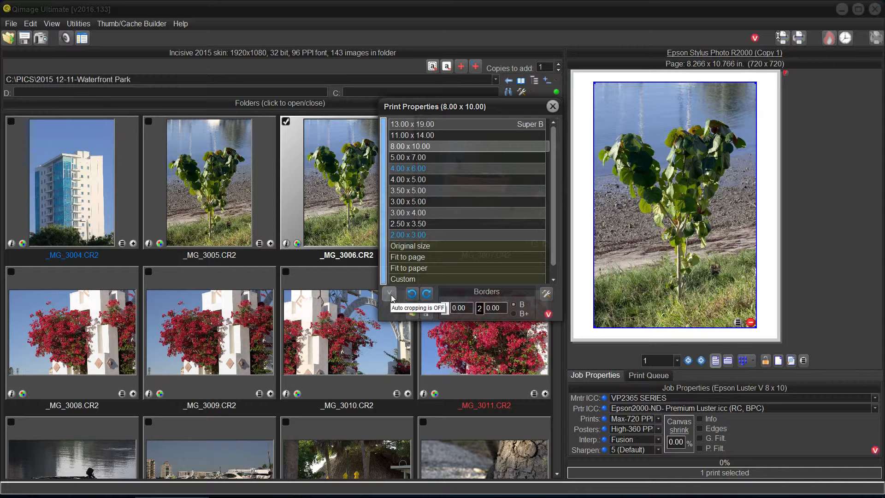
{"action": "left_click", "coordinate": [391, 298]}
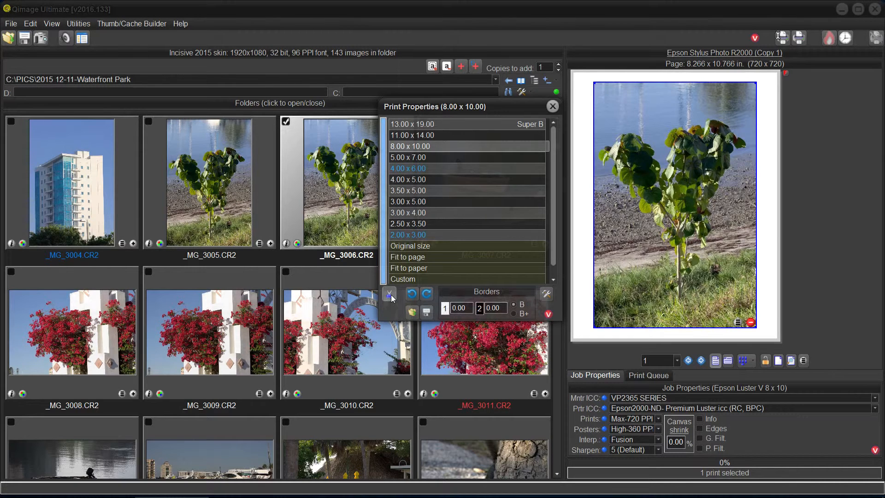
{"action": "left_click", "coordinate": [391, 297]}
{"action": "left_click", "coordinate": [391, 298]}
{"action": "left_click", "coordinate": [391, 297]}
{"action": "left_click", "coordinate": [392, 297]}
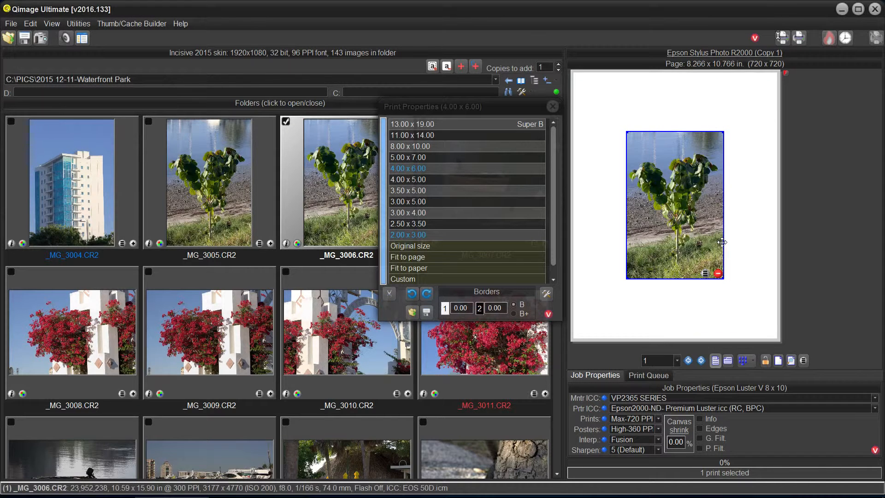
Rotate the 4.00 x 6.00 print left and right in 90-degree turns, ending with the image upright.
{"action": "mouse_move", "coordinate": [720, 230]}
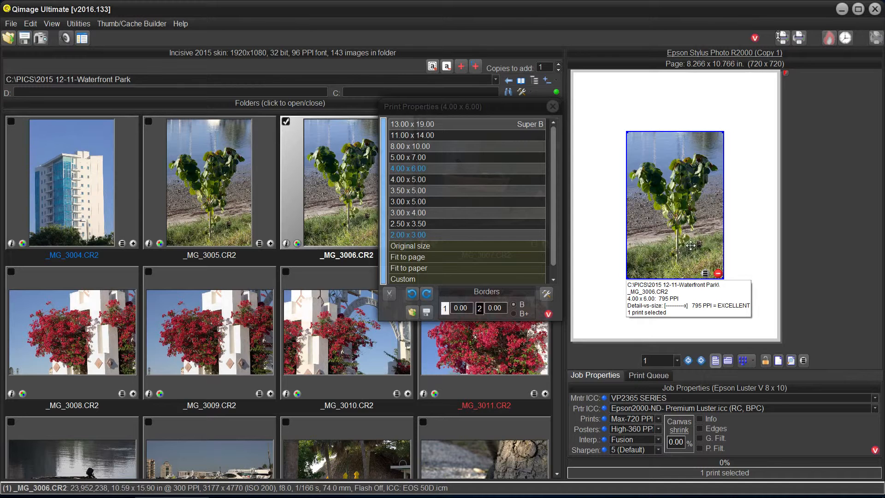
{"action": "left_click", "coordinate": [412, 297]}
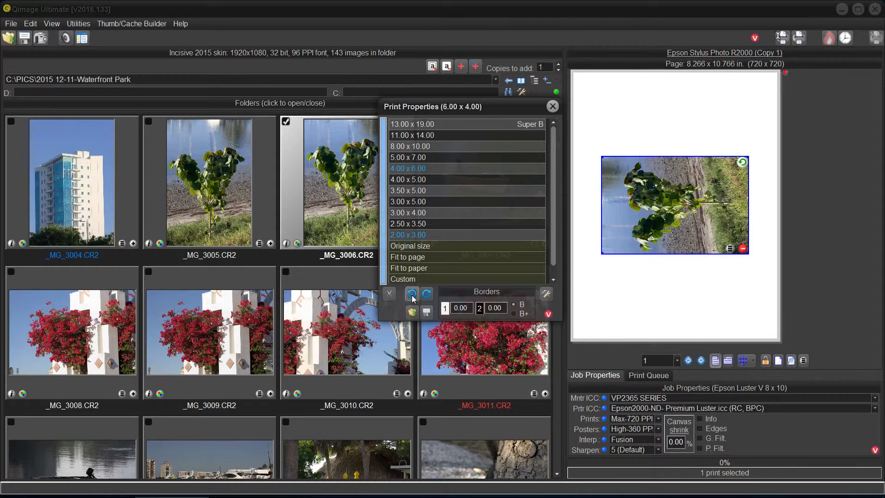
{"action": "left_click", "coordinate": [431, 296]}
{"action": "left_click", "coordinate": [431, 296]}
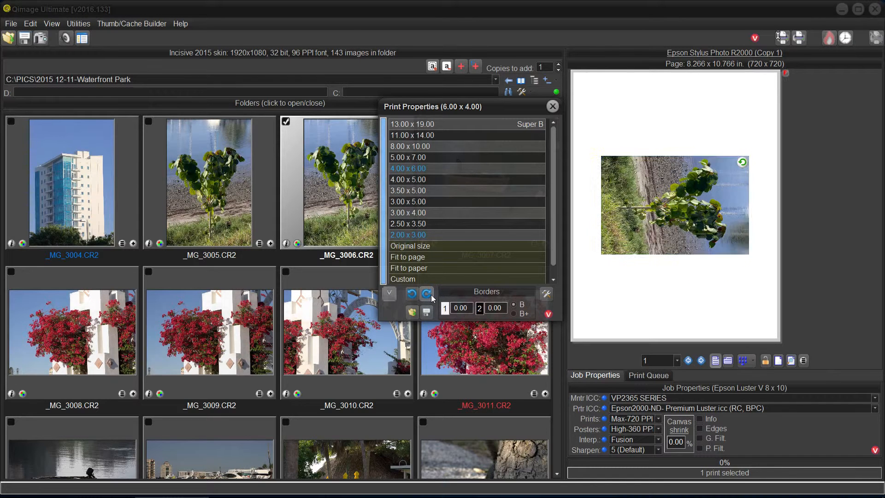
{"action": "left_click", "coordinate": [411, 296]}
{"action": "left_click", "coordinate": [413, 297]}
{"action": "left_click", "coordinate": [412, 297]}
{"action": "left_click", "coordinate": [429, 298]}
{"action": "left_click", "coordinate": [429, 298]}
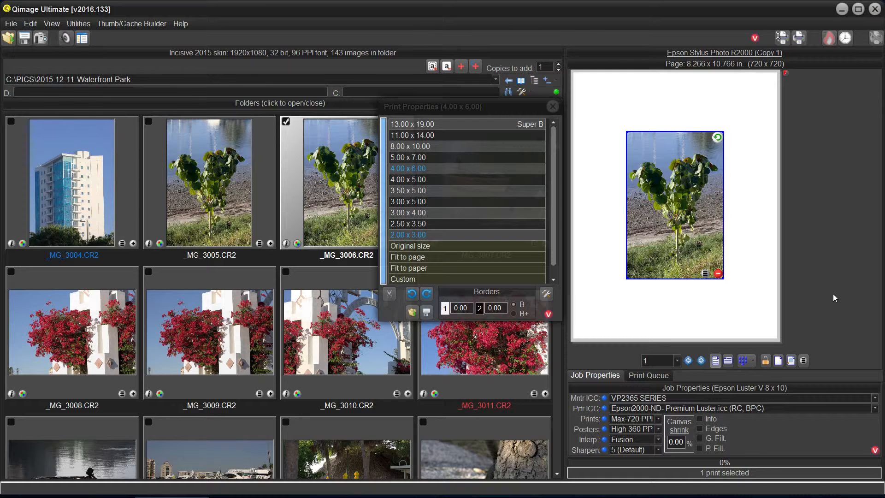
Lock the print orientation, rotate the image within its portrait frame until upright, and unlock the orientation.
{"action": "left_click", "coordinate": [764, 361]}
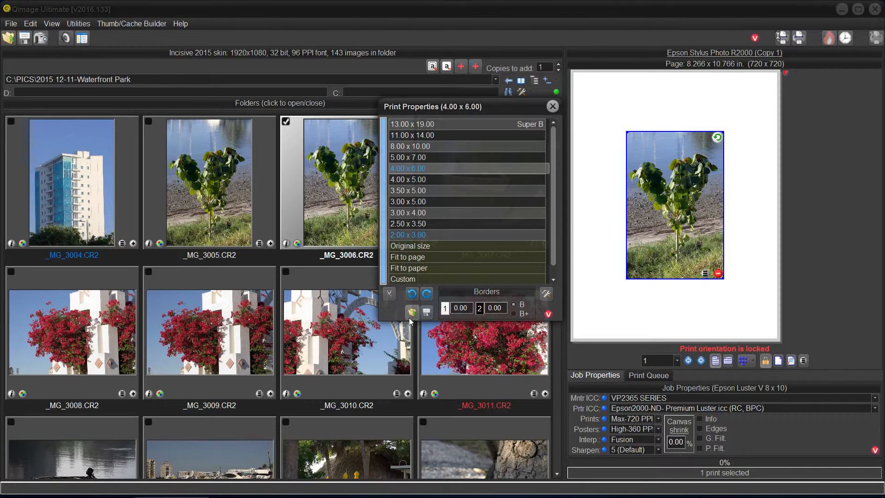
{"action": "left_click", "coordinate": [411, 293]}
{"action": "left_click", "coordinate": [412, 294]}
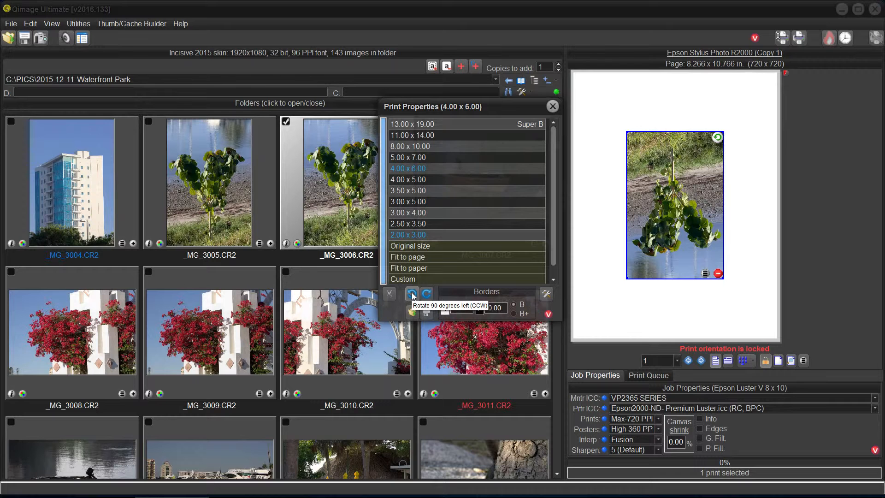
{"action": "left_click", "coordinate": [423, 295]}
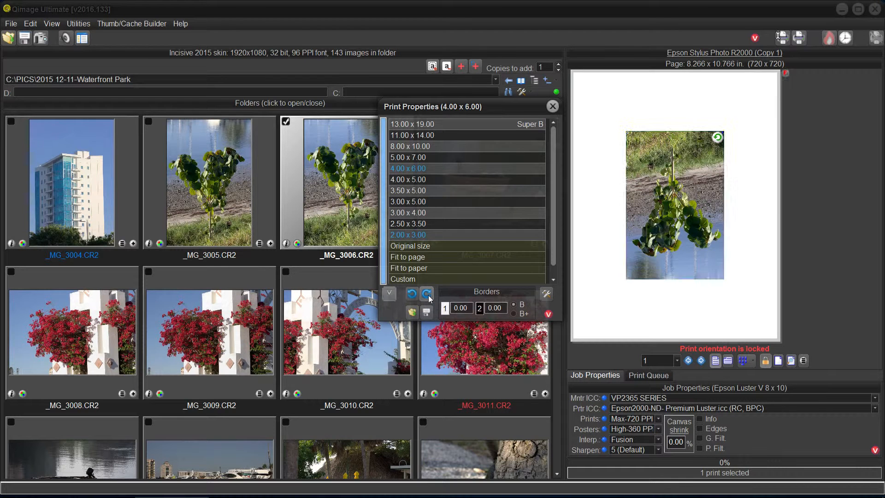
{"action": "left_click", "coordinate": [414, 295]}
{"action": "left_click", "coordinate": [413, 294]}
{"action": "left_click", "coordinate": [413, 295]}
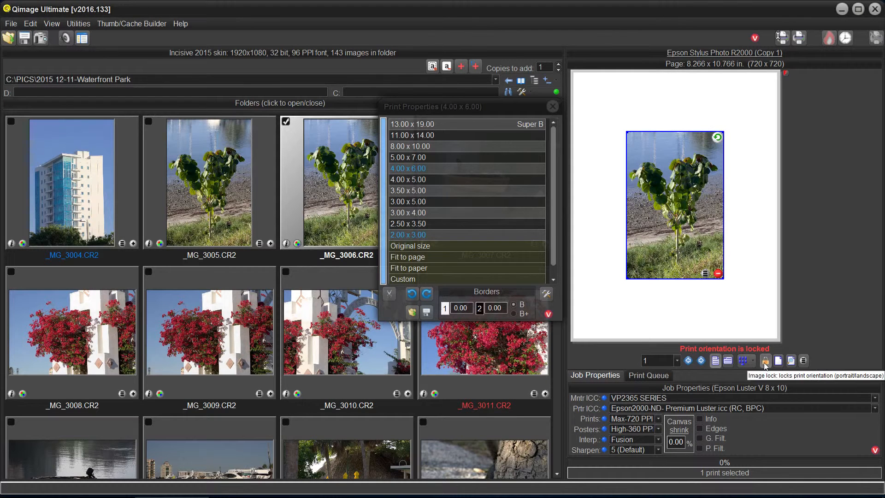
{"action": "left_click", "coordinate": [764, 361]}
Give the print a white first border of 0.03 and a black second border of 0.09.
{"action": "left_click", "coordinate": [421, 289]}
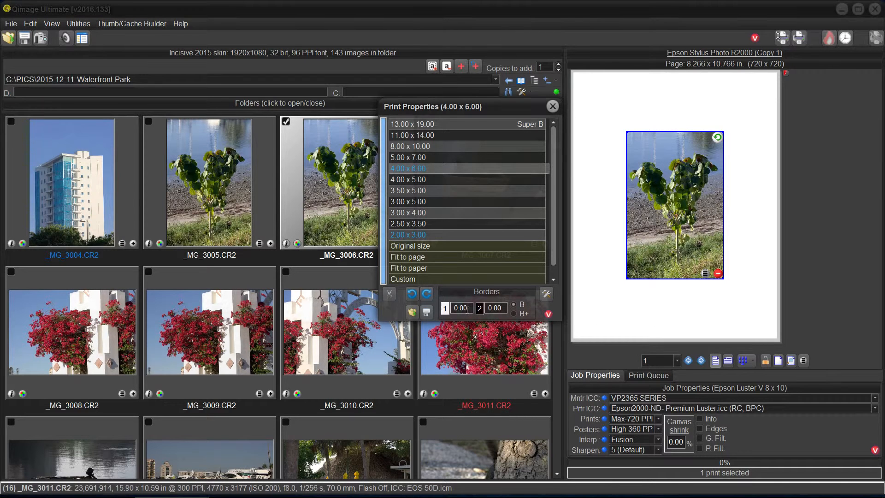
{"action": "left_click_drag", "start_coordinate": [465, 309], "coordinate": [468, 310]}
{"action": "type", "text": "3"}
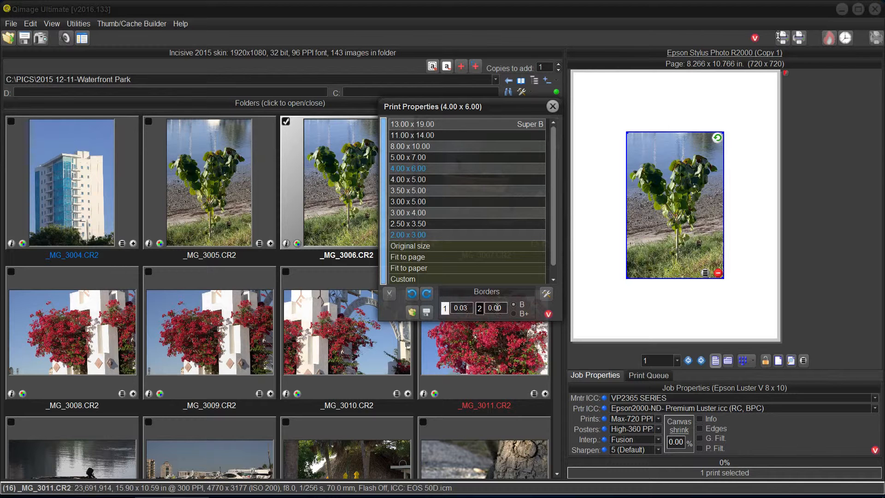
{"action": "left_click_drag", "start_coordinate": [497, 308], "coordinate": [503, 307]}
{"action": "type", "text": "9"}
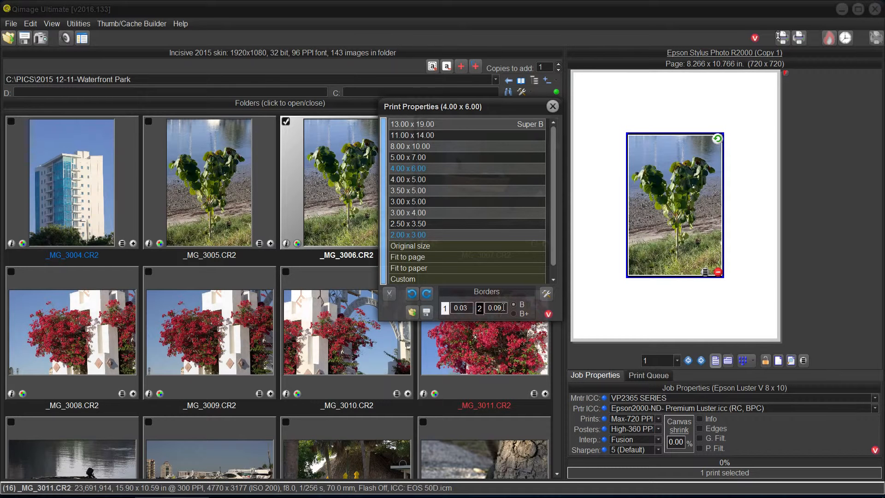
{"action": "left_click", "coordinate": [457, 330]}
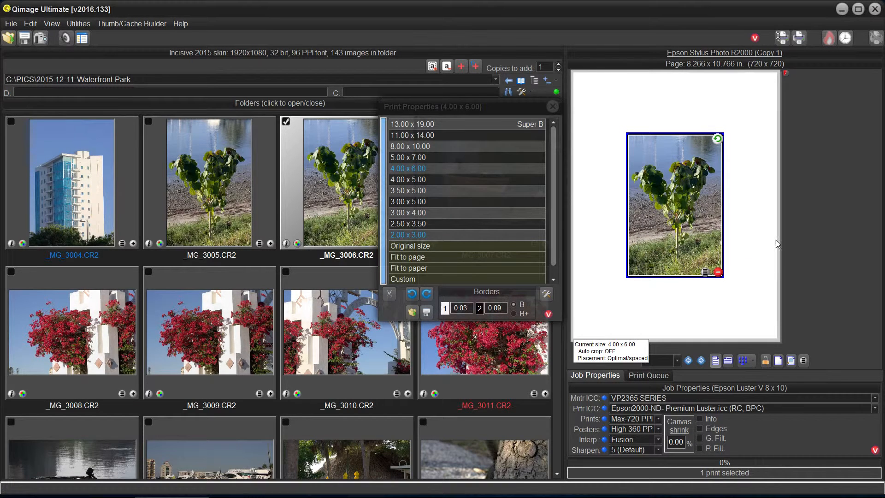
Open the page in the Full Page Editor and enlarge the print by its corners to about 6.09 x 8.96 in.
{"action": "double_click", "coordinate": [796, 228]}
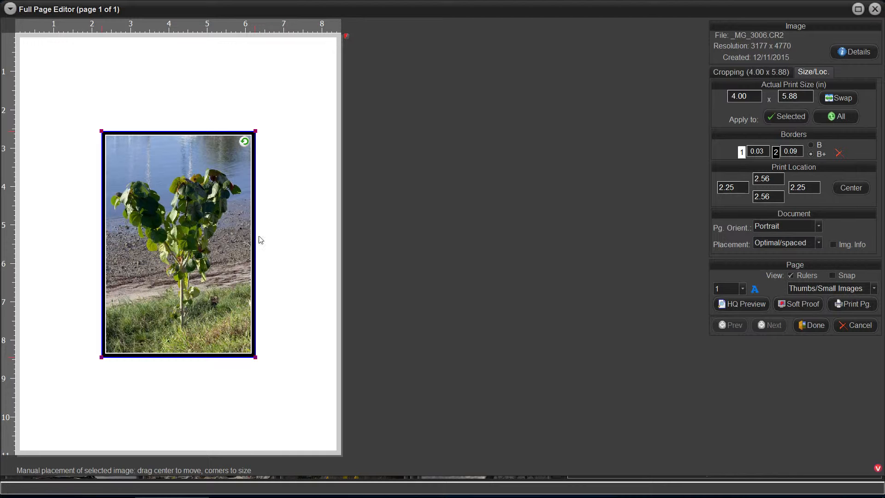
{"action": "left_click_drag", "start_coordinate": [255, 131], "coordinate": [302, 82]}
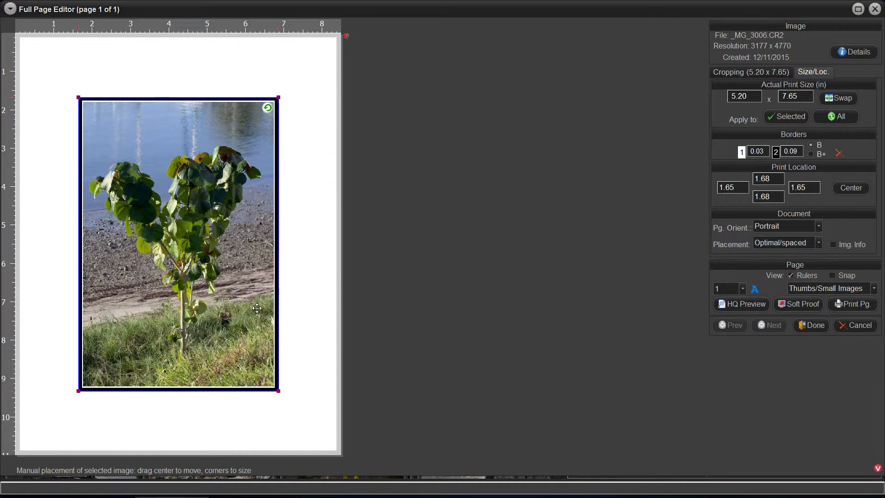
{"action": "left_click_drag", "start_coordinate": [278, 391], "coordinate": [309, 433]}
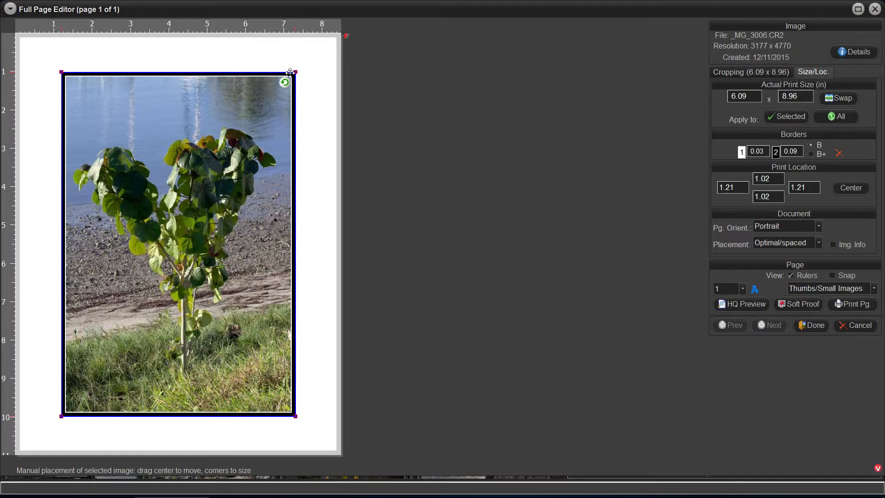
Apply the 3.00 x 5.00 preset size to the print and move it up to about 1.87 in from the top.
{"action": "right_click", "coordinate": [218, 168]}
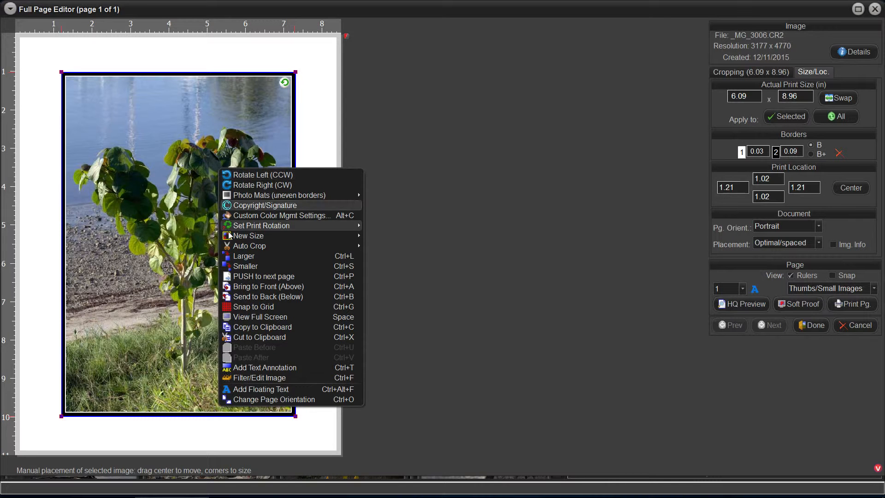
{"action": "mouse_move", "coordinate": [320, 239]}
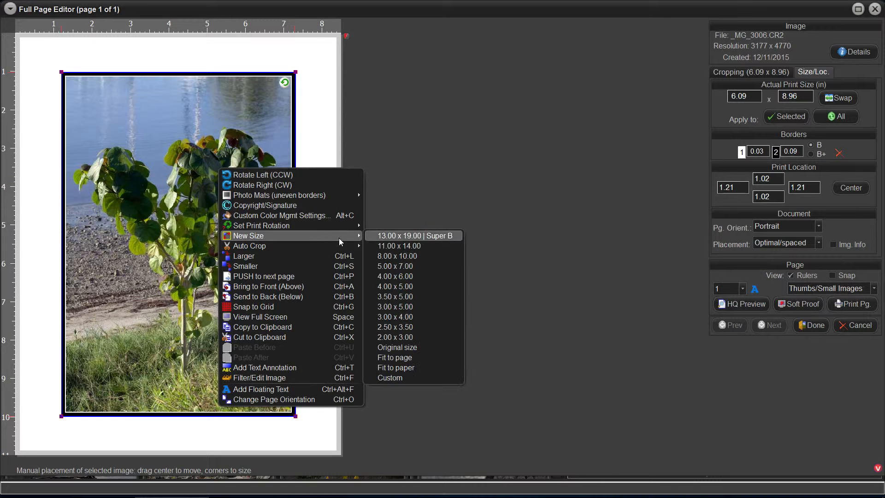
{"action": "left_click", "coordinate": [404, 305]}
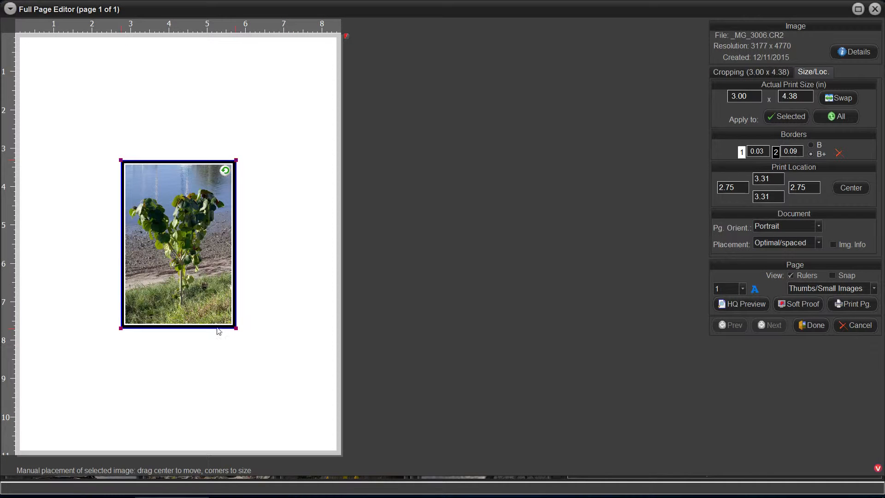
{"action": "left_click_drag", "start_coordinate": [211, 298], "coordinate": [189, 229]}
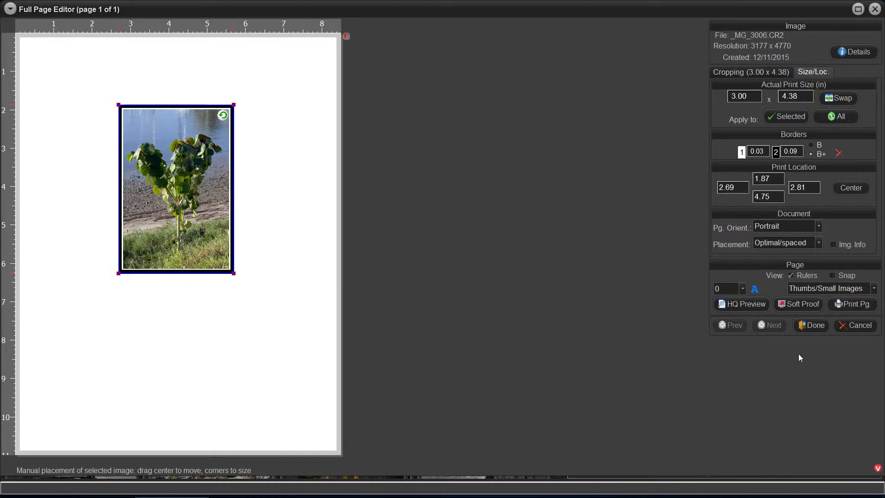
Undo the resizing and repositioning of the print and finish the Full Page Editor session.
{"action": "key", "text": "ctrl+z"}
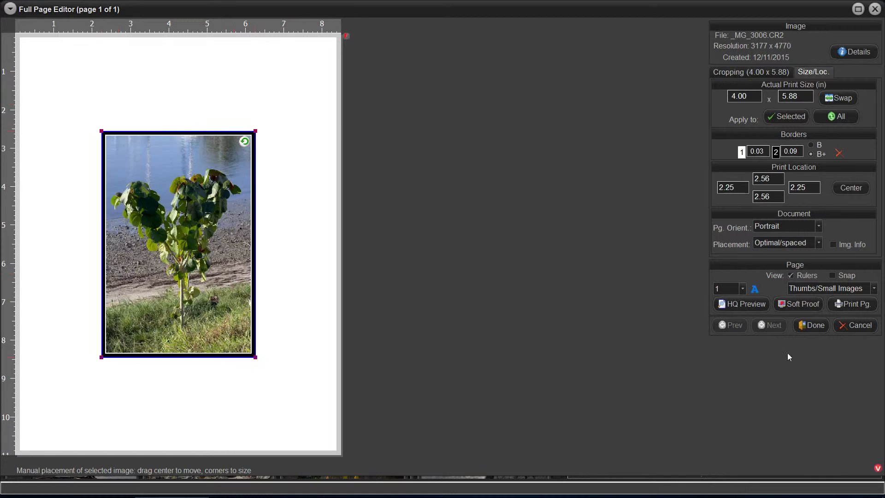
{"action": "left_click", "coordinate": [816, 324]}
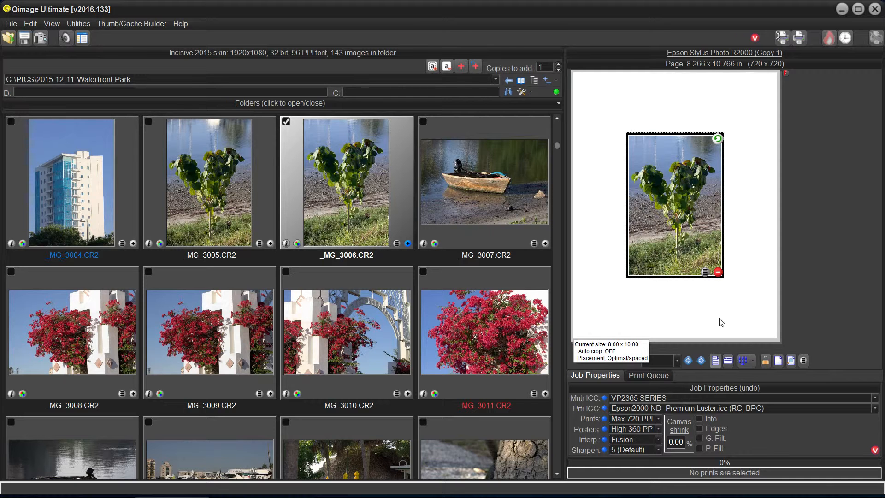
Replace the placed image with _MG_3002.CR2 from the thumbnail row above.
{"action": "key", "text": "Up"}
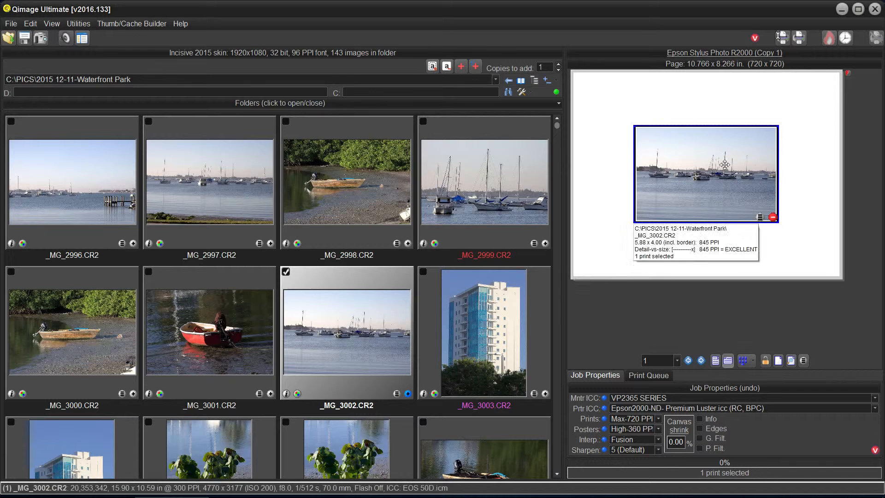
Move the _MG_3002.CR2 print up to the page's upper edge and add _MG_3001.CR2 as another print.
{"action": "left_click_drag", "start_coordinate": [726, 153], "coordinate": [716, 133]}
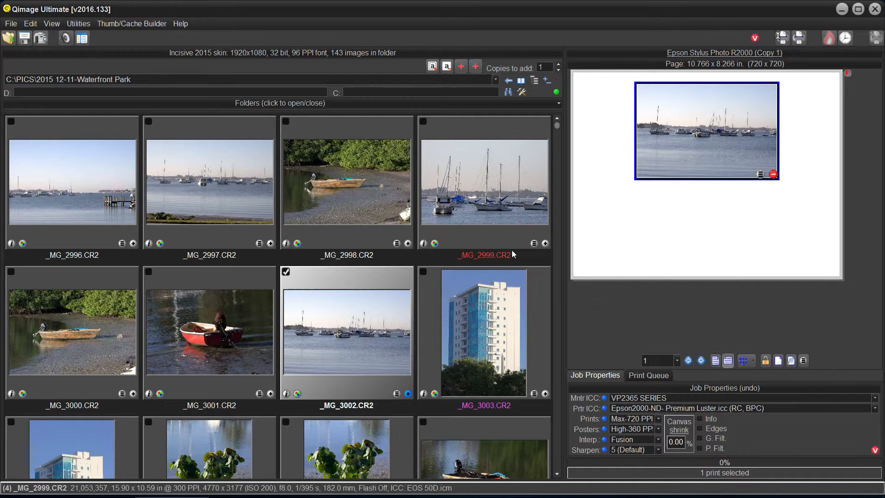
{"action": "left_click", "coordinate": [270, 393]}
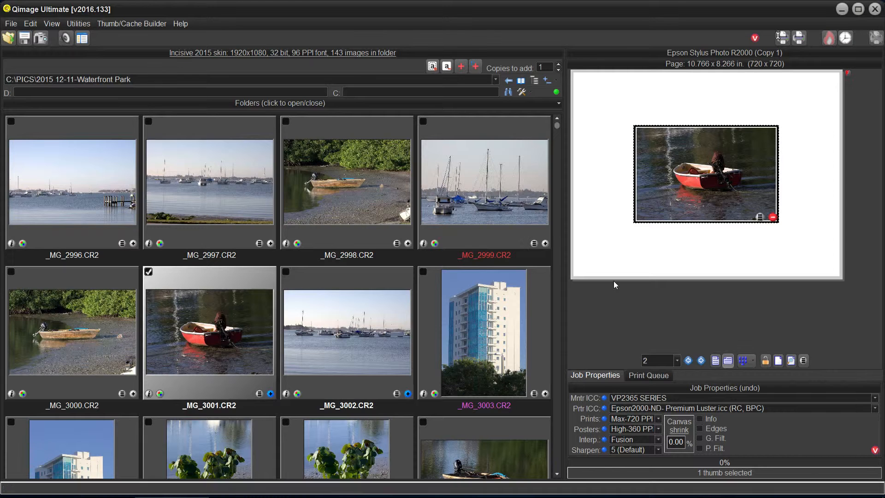
Clear both borders of the _MG_3001.CR2 print in its print properties.
{"action": "mouse_move", "coordinate": [659, 220]}
{"action": "left_click", "coordinate": [759, 218]}
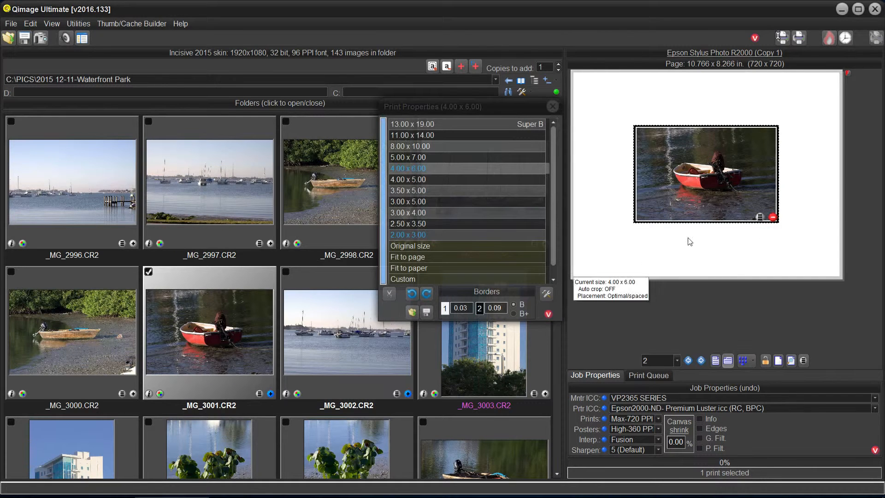
{"action": "left_click", "coordinate": [445, 308]}
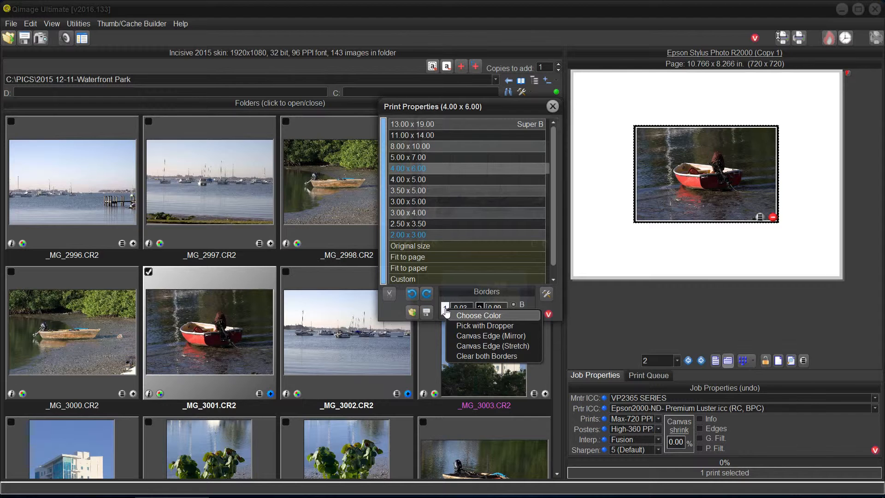
{"action": "left_click", "coordinate": [444, 327]}
{"action": "left_click", "coordinate": [446, 308]}
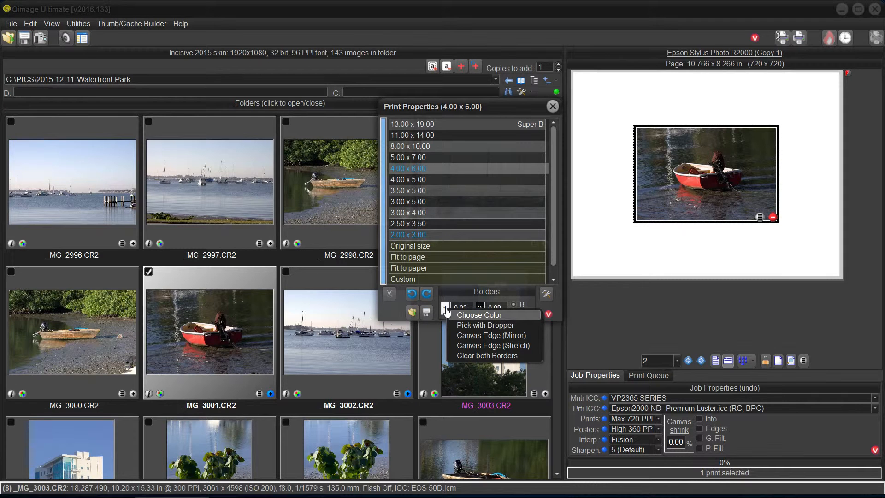
{"action": "left_click", "coordinate": [471, 353]}
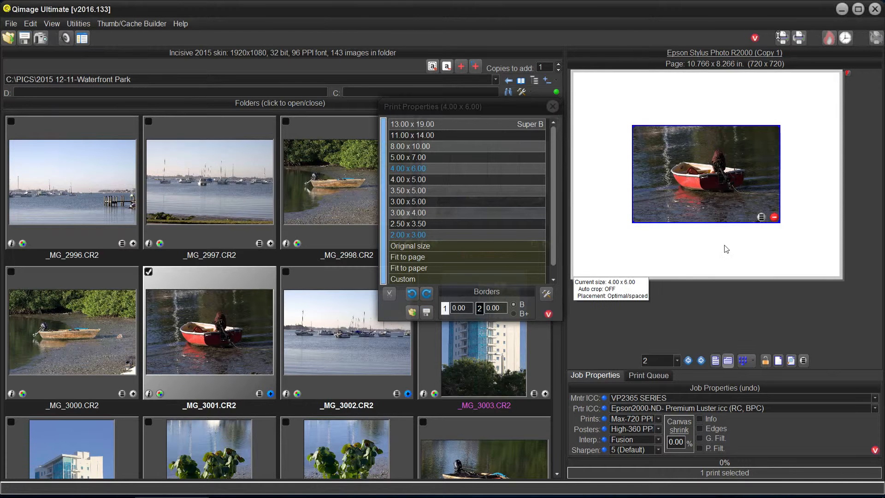
Clear the print queue and add BUDVDSINGLEBLANK.tif from the On Deck images to the page.
{"action": "right_click", "coordinate": [691, 141]}
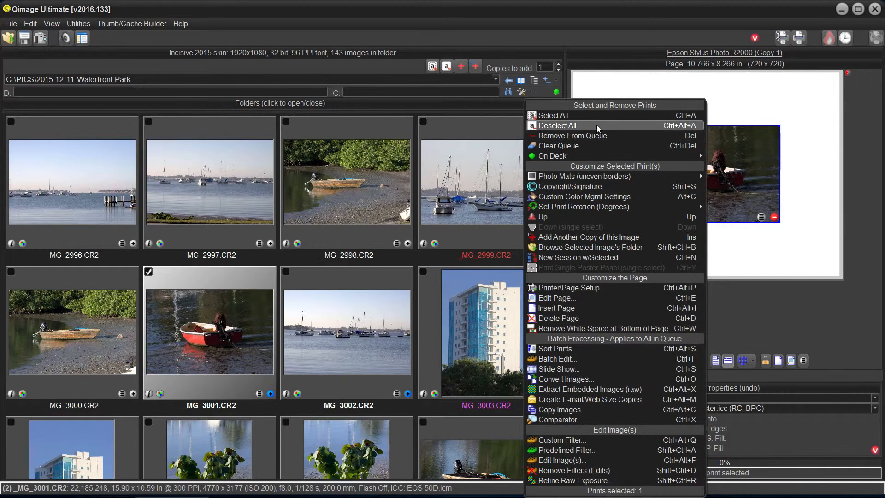
{"action": "left_click", "coordinate": [593, 146]}
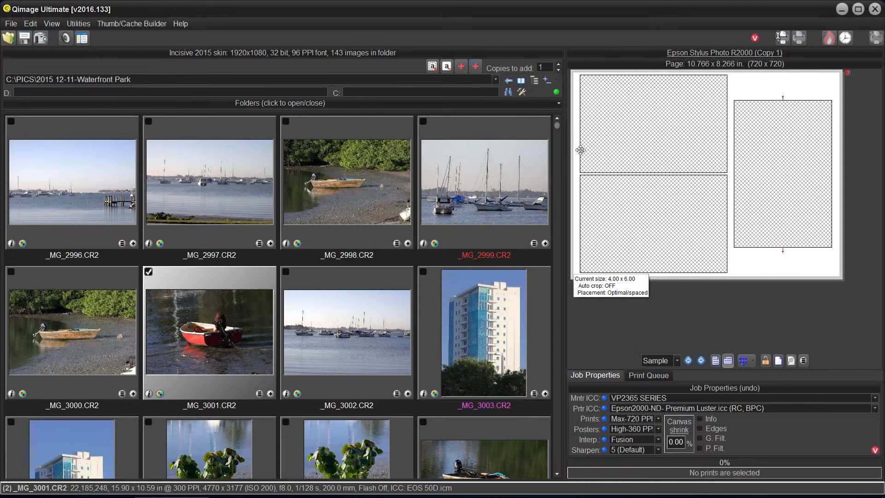
{"action": "left_click", "coordinate": [554, 92]}
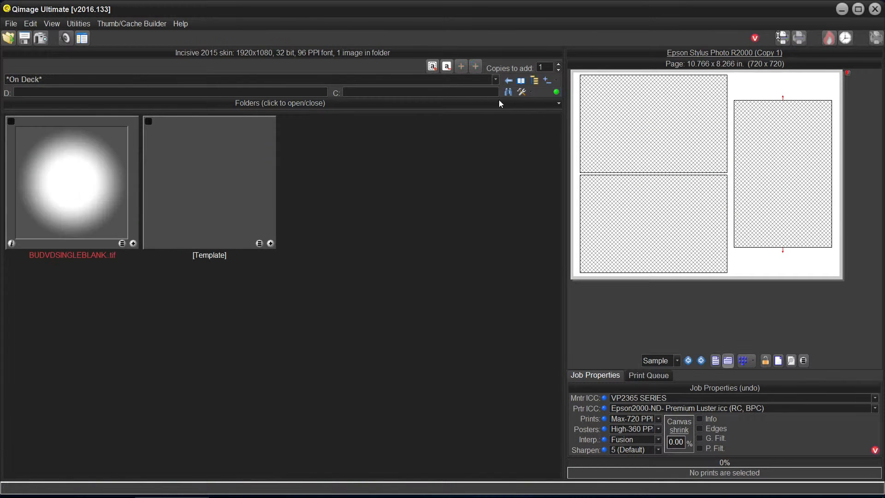
{"action": "left_click", "coordinate": [132, 243]}
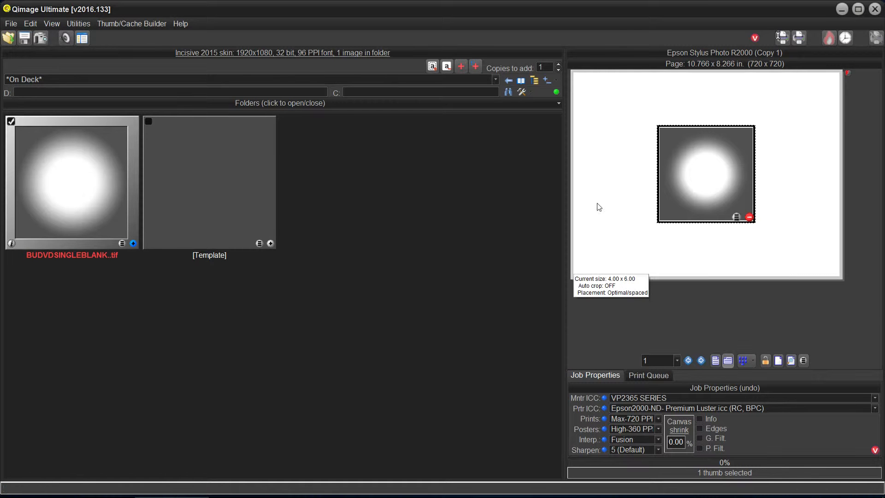
Clear both borders of the BUDVDSINGLEBLANK.tif print and return to the 2015 12-11-Waterfront Park folder.
{"action": "left_click", "coordinate": [737, 218]}
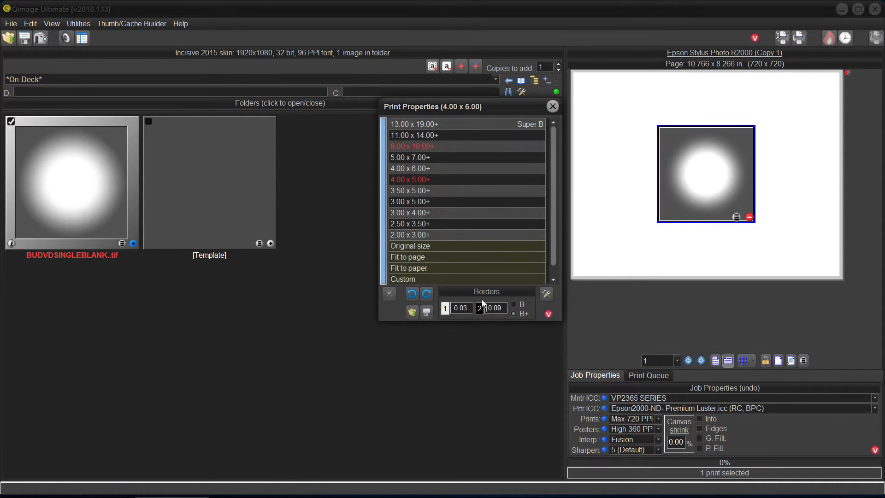
{"action": "left_click", "coordinate": [445, 312]}
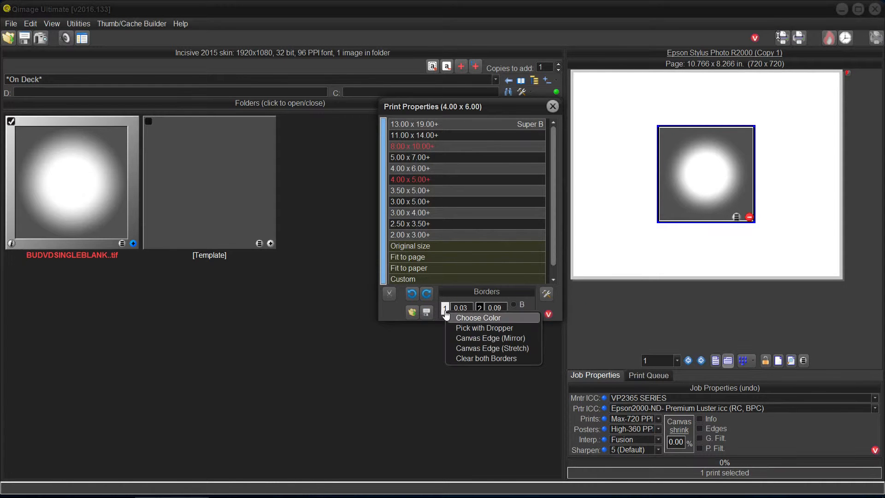
{"action": "left_click", "coordinate": [460, 358]}
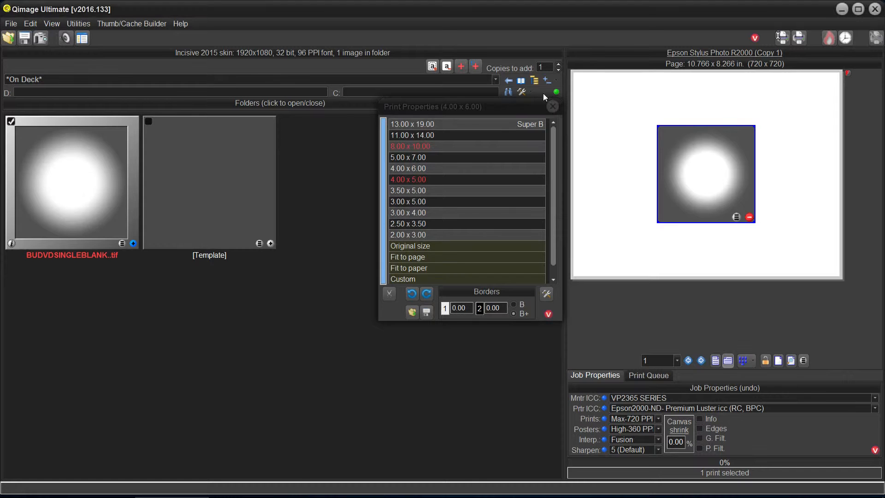
{"action": "left_click", "coordinate": [509, 80]}
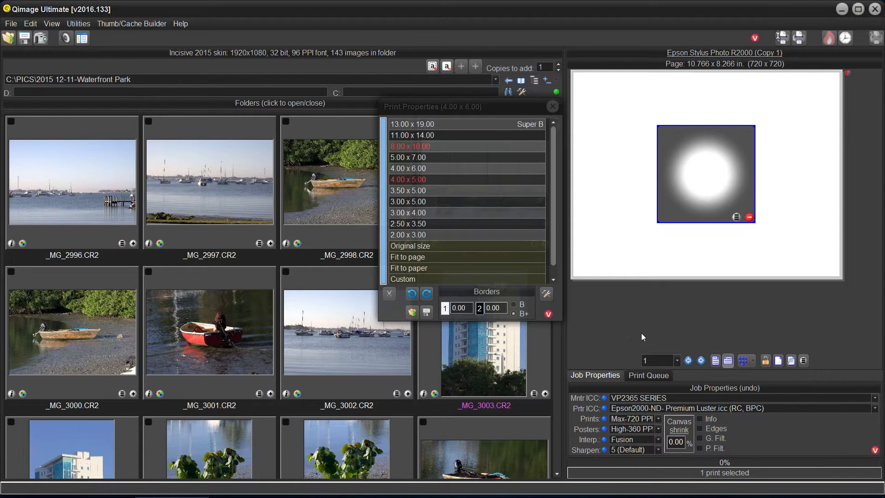
Review the specific size method in the custom sizing options and leave without applying it.
{"action": "mouse_move", "coordinate": [694, 170]}
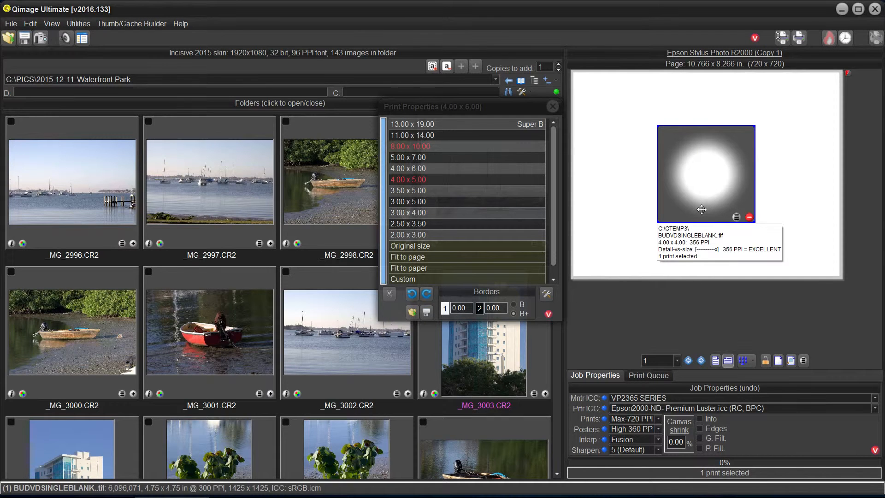
{"action": "left_click", "coordinate": [490, 279]}
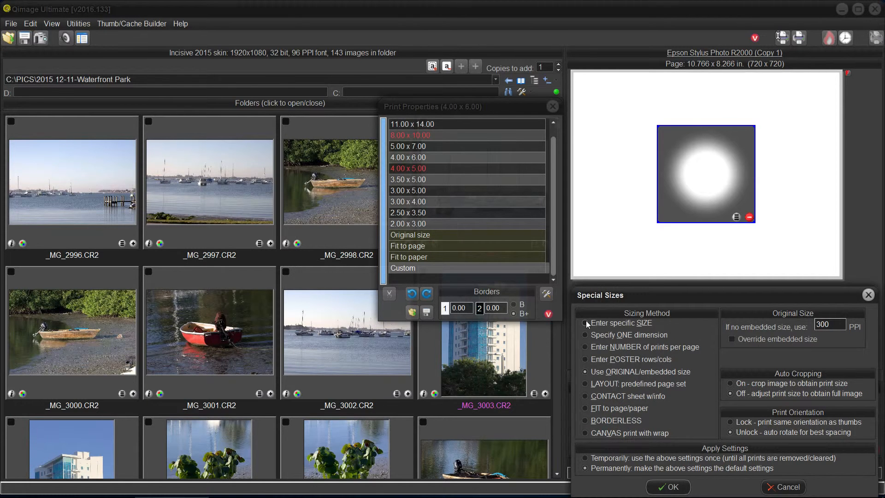
{"action": "left_click", "coordinate": [586, 324]}
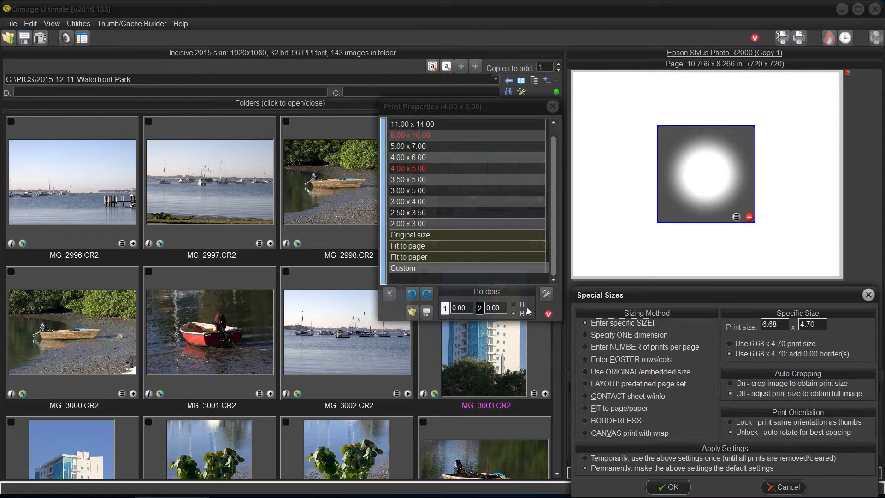
{"action": "left_click", "coordinate": [783, 485]}
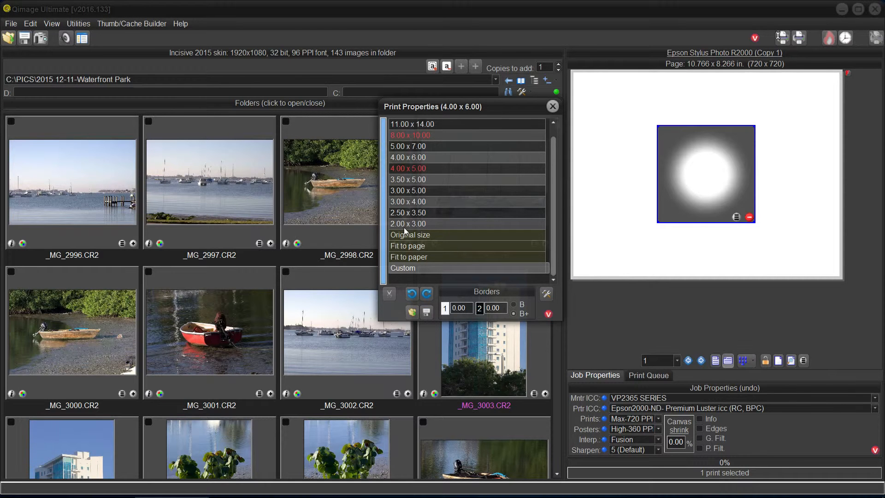
Open the 2.00 x 3.00 preset for customizing and cancel without changing it.
{"action": "double_click", "coordinate": [419, 225]}
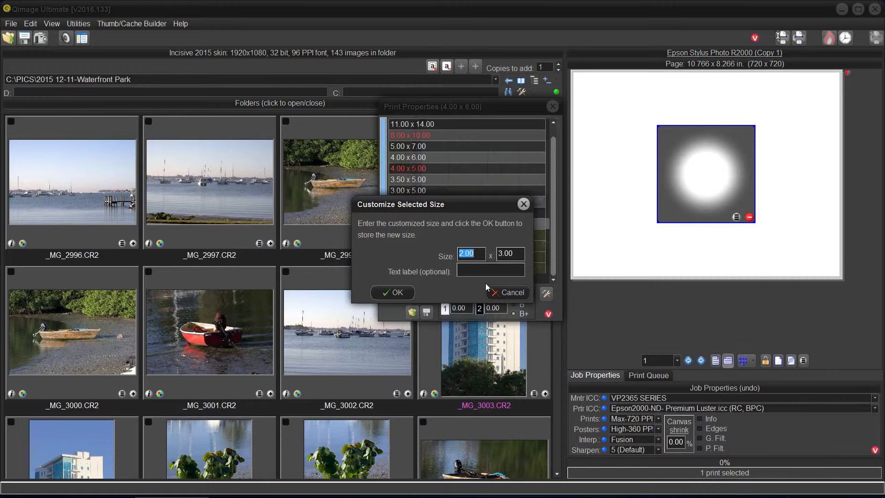
{"action": "left_click", "coordinate": [519, 293]}
{"action": "left_click", "coordinate": [593, 296]}
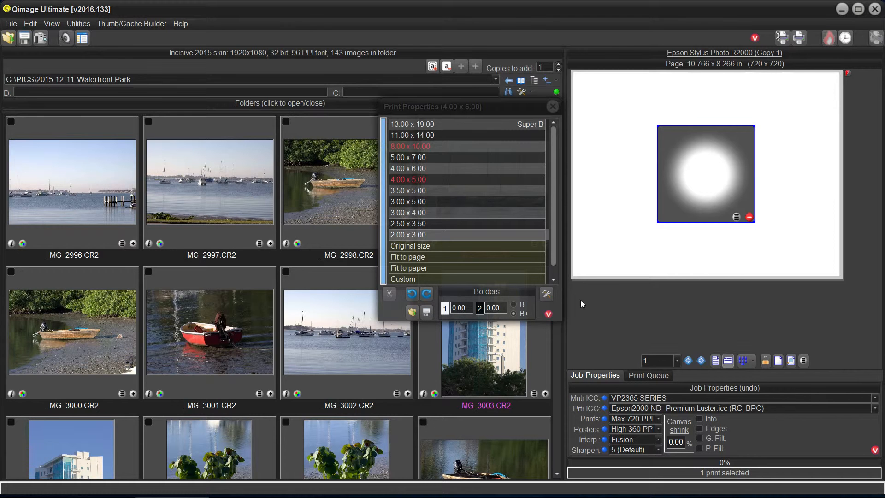
Add a new 4.0 x 4.0 size without a text label to the list of print sizes.
{"action": "left_click", "coordinate": [561, 275]}
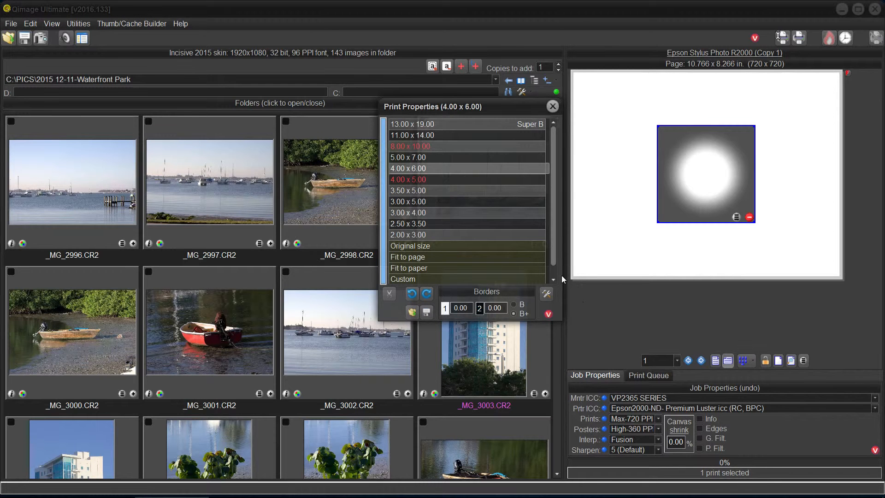
{"action": "left_click", "coordinate": [546, 294]}
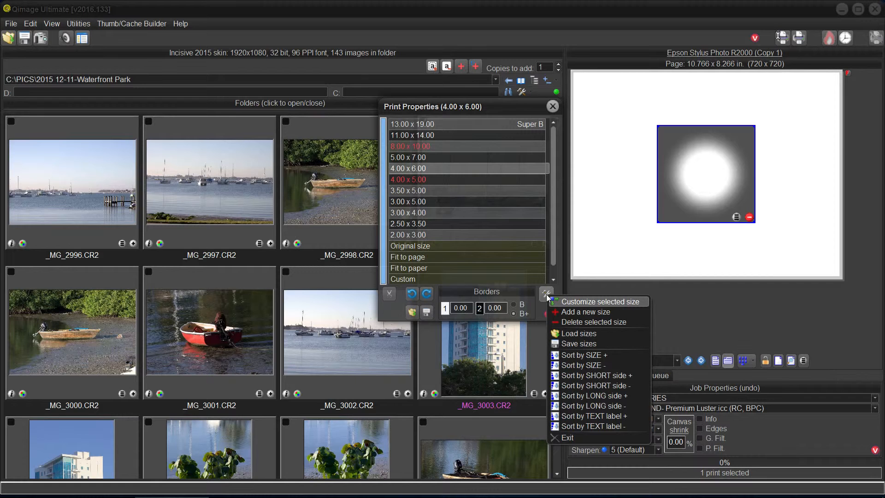
{"action": "left_click", "coordinate": [572, 312]}
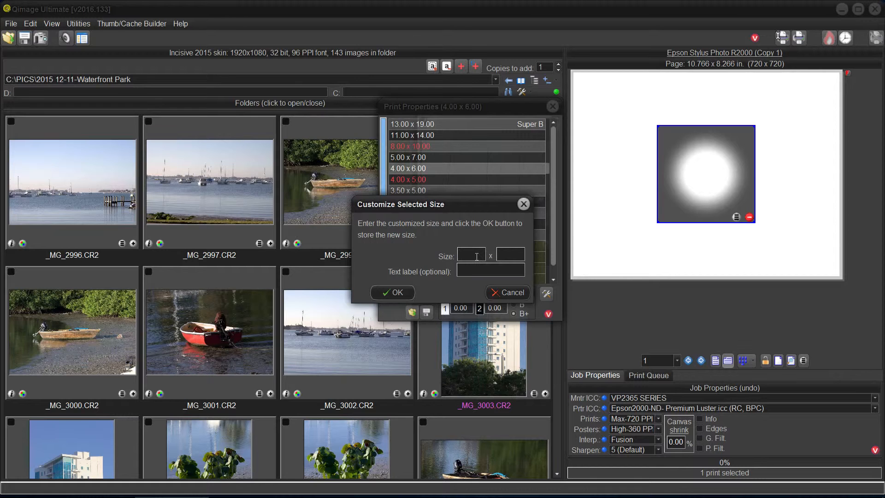
{"action": "type", "text": "4.0"}
{"action": "left_click", "coordinate": [515, 253]}
{"action": "type", "text": "4.0"}
{"action": "left_click", "coordinate": [386, 293]}
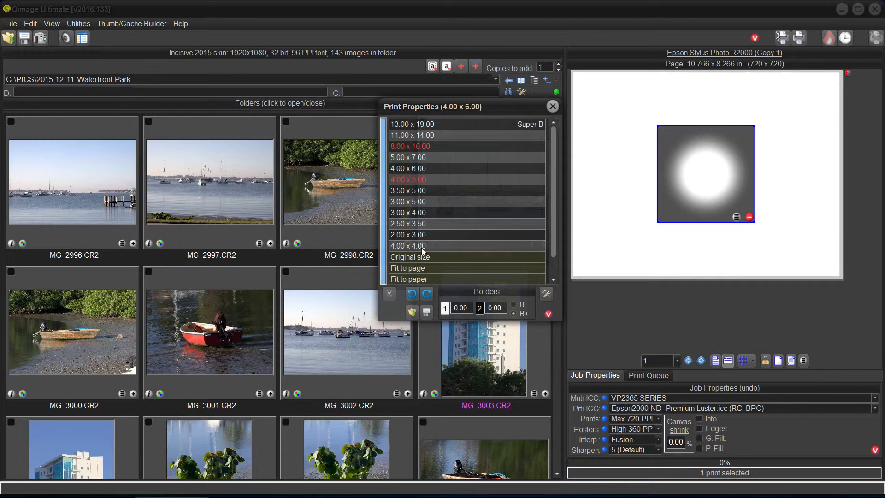
Try the 3.50 x 5.00 and 8.00 x 10.00 sizes on the print and settle on 4.00 x 4.00.
{"action": "left_click", "coordinate": [436, 214]}
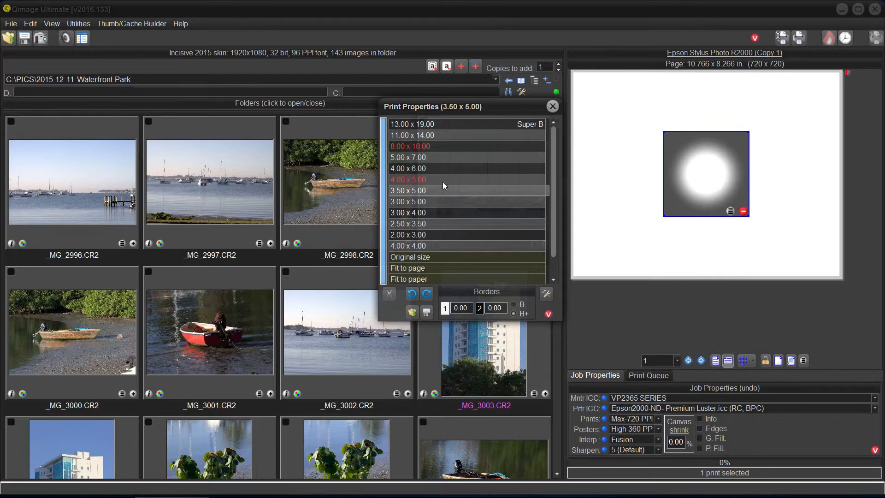
{"action": "left_click", "coordinate": [444, 168]}
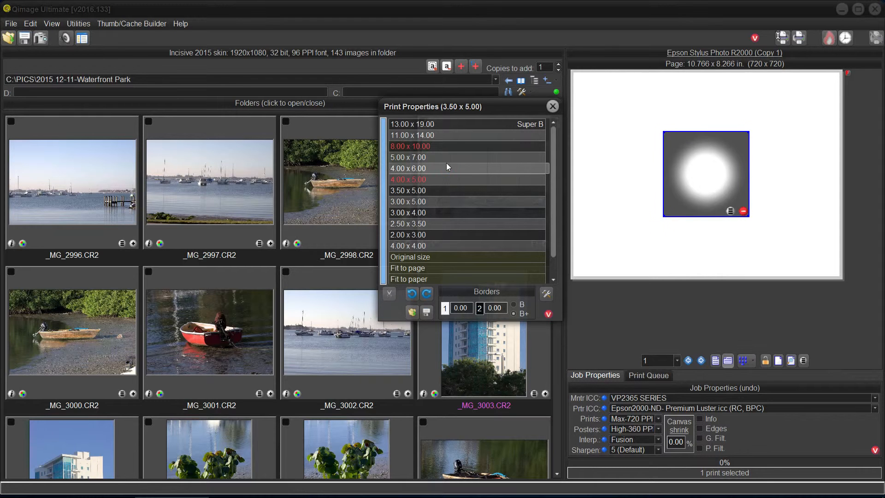
{"action": "left_click", "coordinate": [422, 245]}
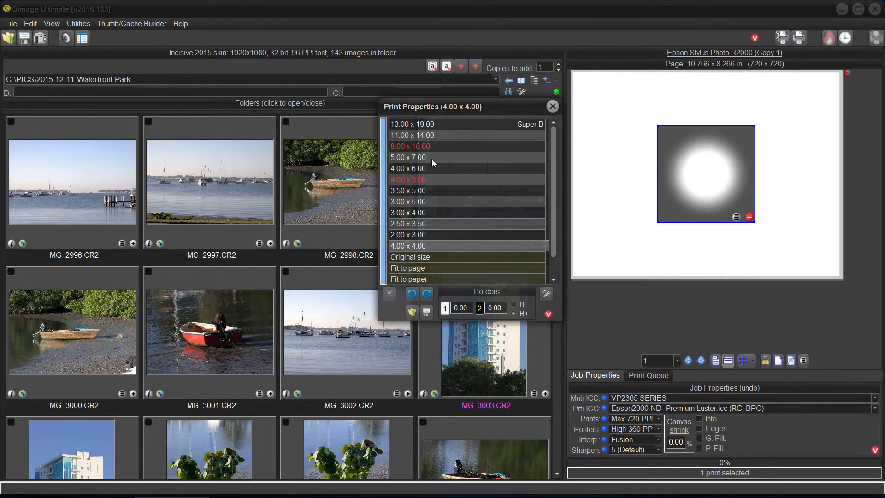
{"action": "left_click", "coordinate": [440, 141]}
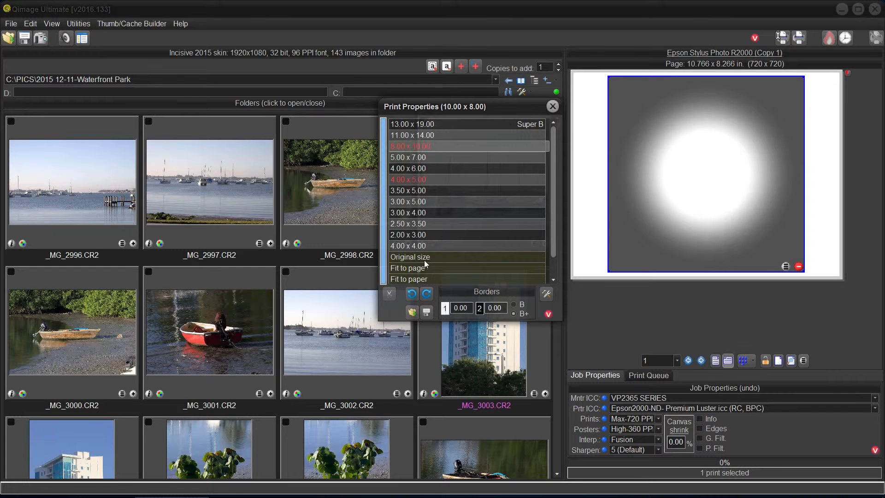
{"action": "left_click", "coordinate": [424, 245]}
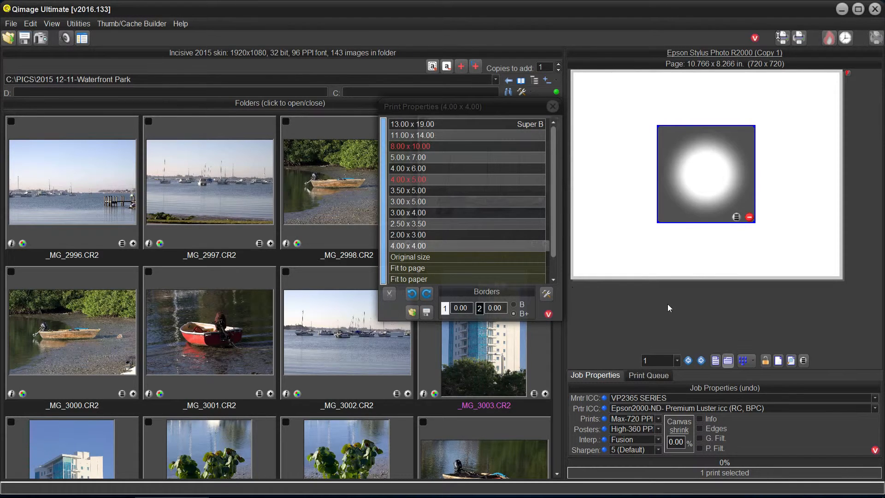
Remove the print from the page and set the sample page's print size to 5.00 x 7.00, then back to 4.00 x 4.00.
{"action": "left_click", "coordinate": [748, 218]}
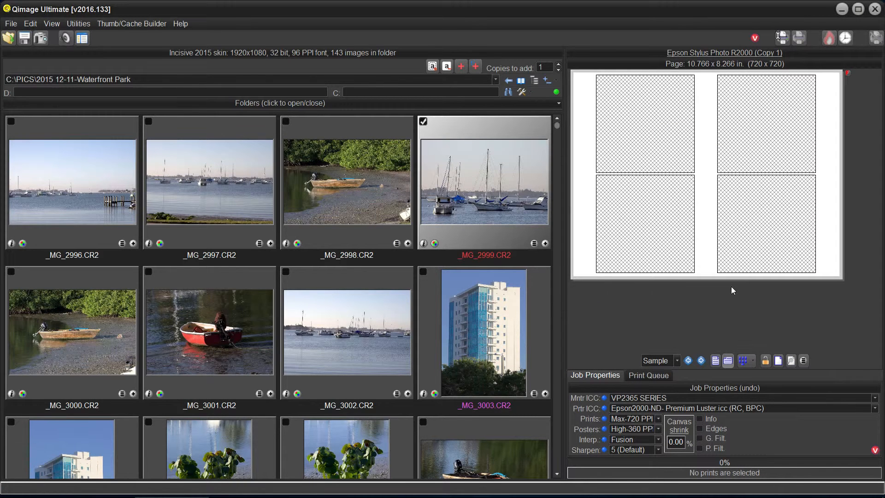
{"action": "left_click", "coordinate": [803, 361]}
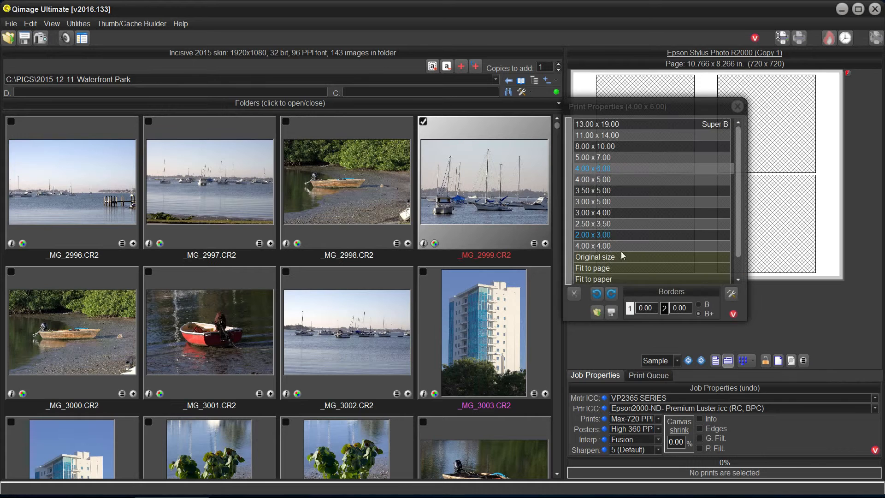
{"action": "left_click", "coordinate": [587, 157]}
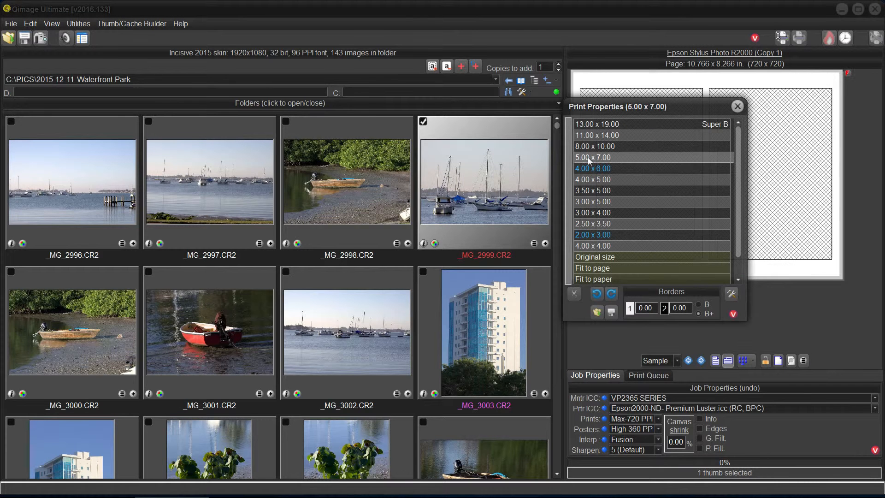
{"action": "left_click", "coordinate": [591, 245]}
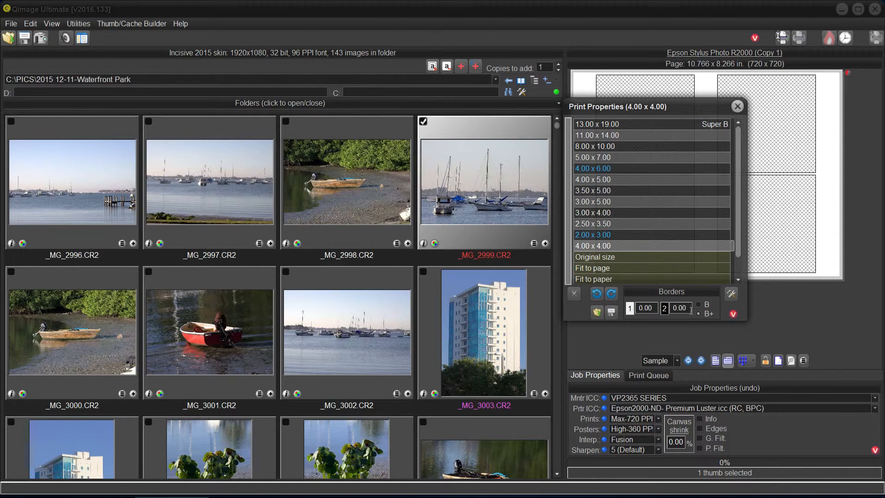
{"action": "left_click", "coordinate": [760, 317]}
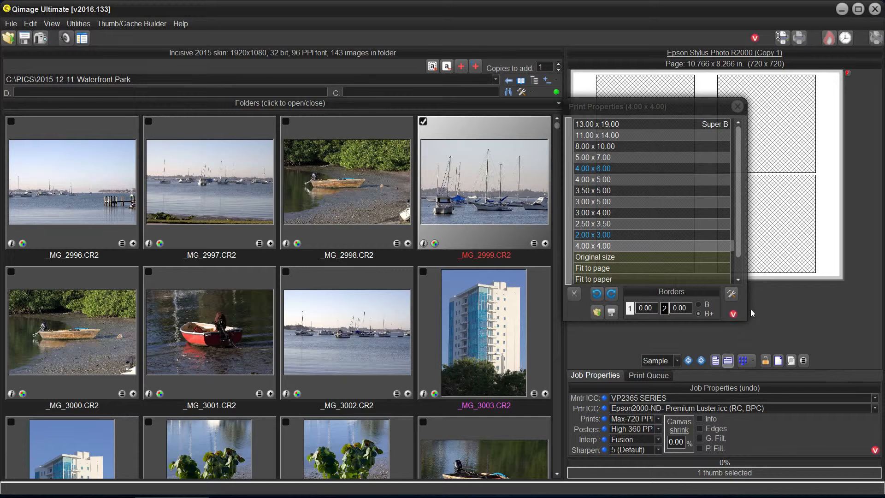
{"action": "left_click", "coordinate": [747, 309]}
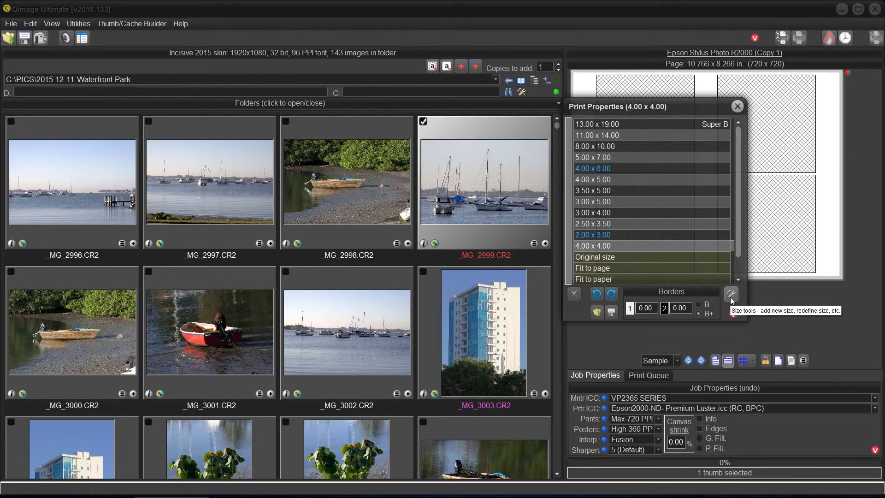
Delete the 4.00 x 4.00 size from the list of print sizes.
{"action": "left_click", "coordinate": [731, 295]}
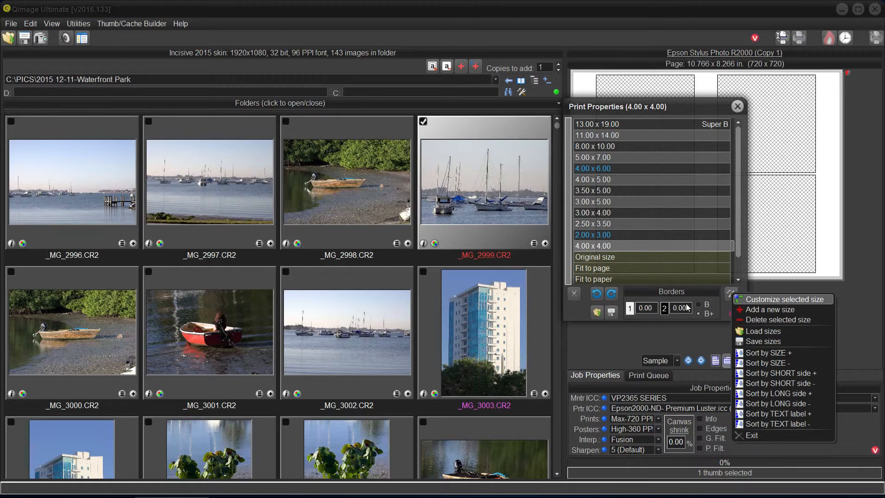
{"action": "left_click", "coordinate": [775, 320]}
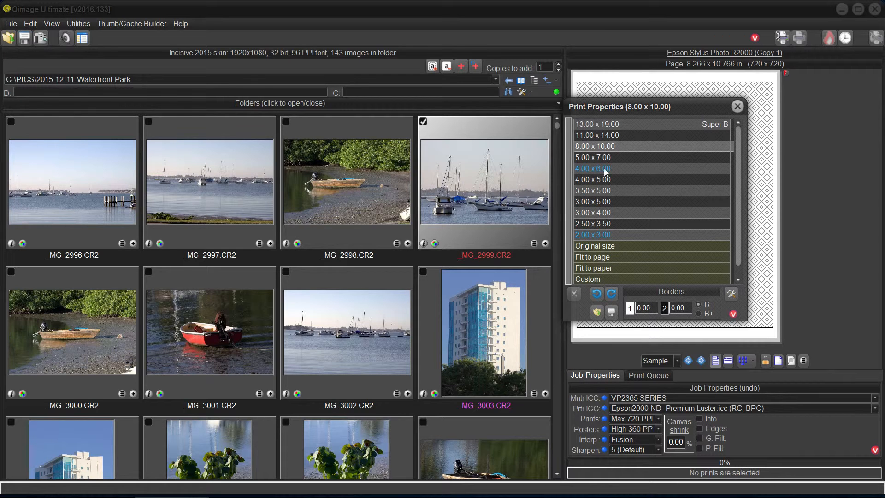
Load the saved size set {Q} Large Sizes.btn into the list of print sizes.
{"action": "left_click", "coordinate": [731, 294]}
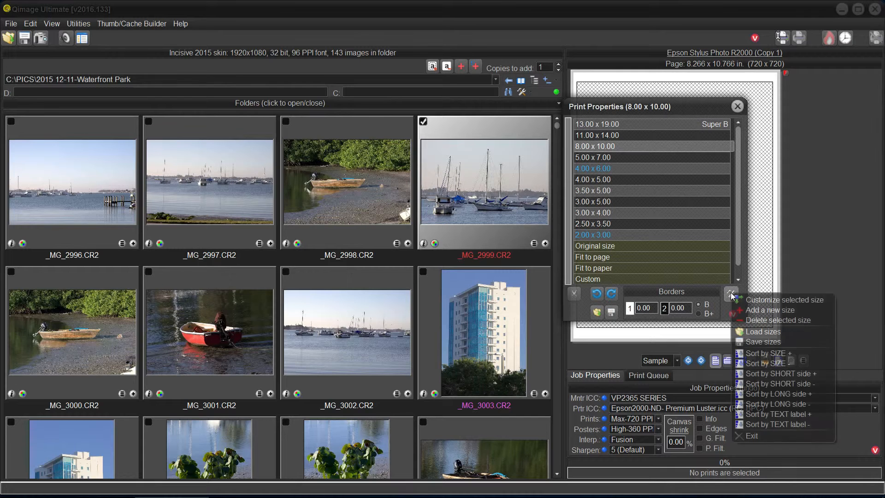
{"action": "left_click", "coordinate": [753, 331]}
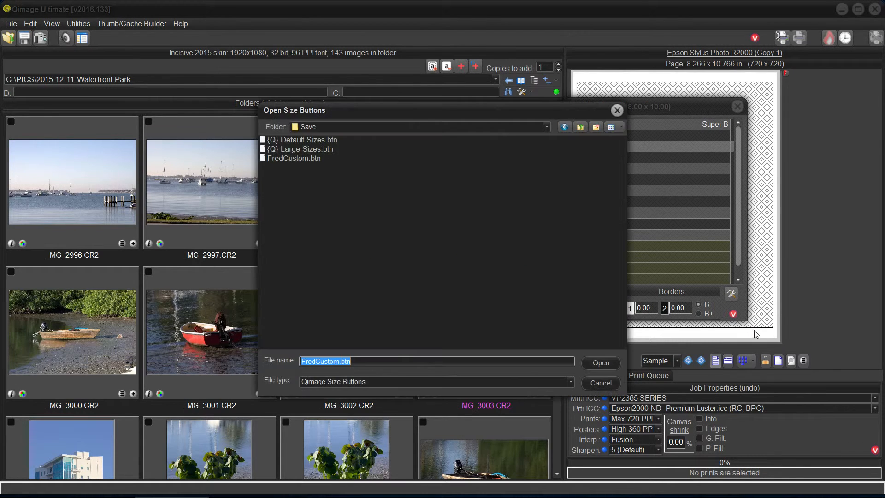
{"action": "left_click", "coordinate": [303, 149]}
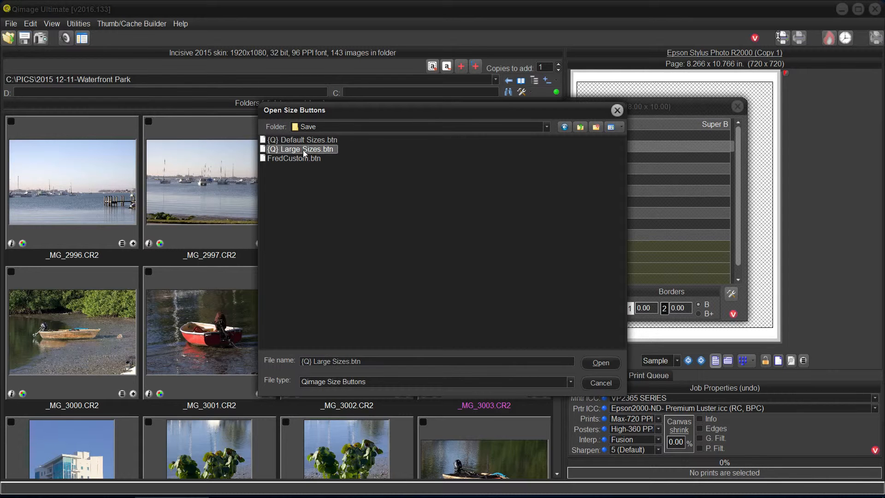
{"action": "left_click", "coordinate": [600, 364]}
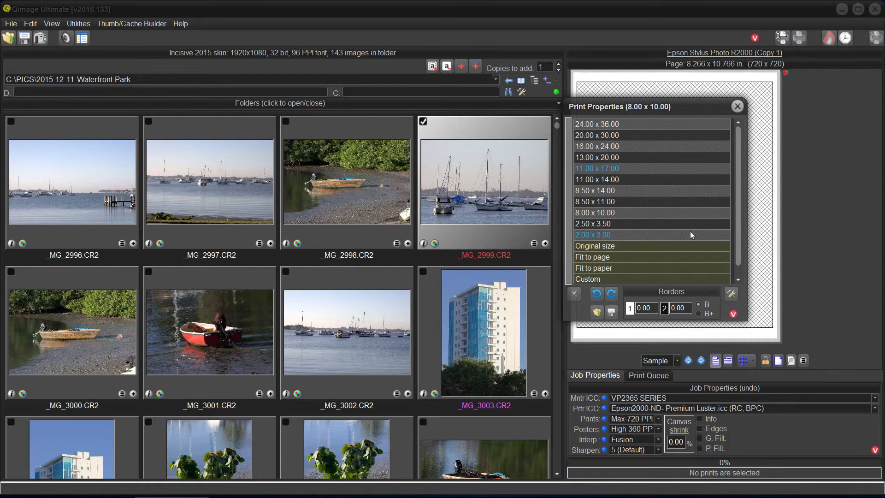
Load the saved size set {Q} Default Sizes.btn into the list of print sizes.
{"action": "left_click", "coordinate": [733, 294]}
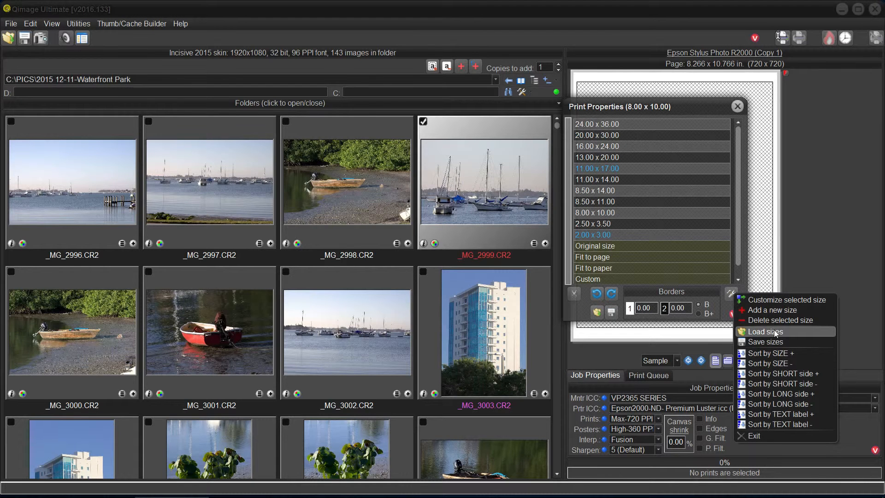
{"action": "left_click", "coordinate": [776, 332]}
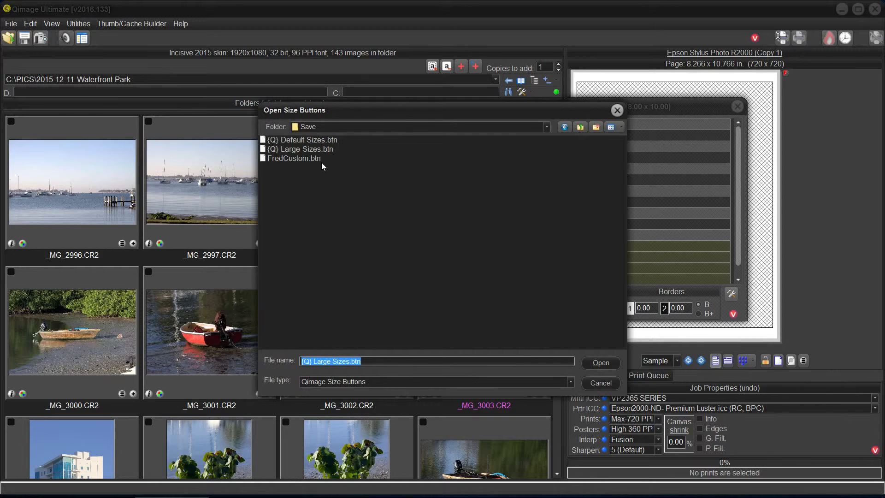
{"action": "left_click", "coordinate": [306, 140]}
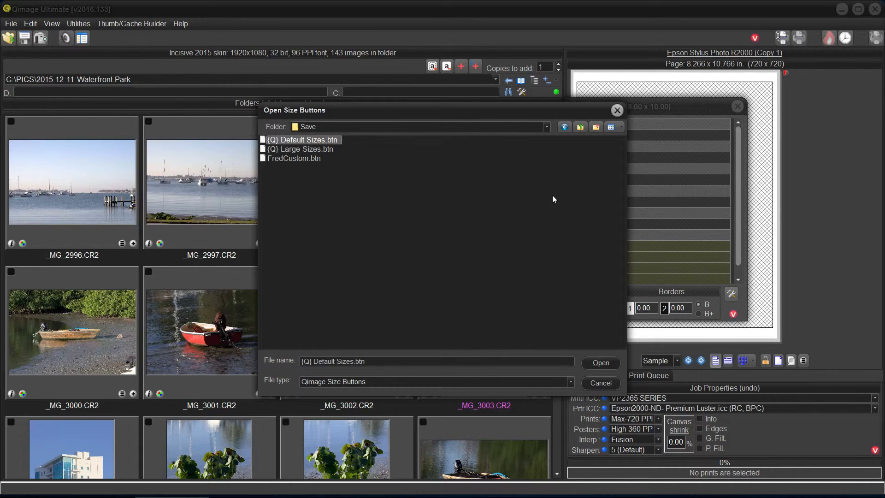
{"action": "left_click", "coordinate": [601, 363]}
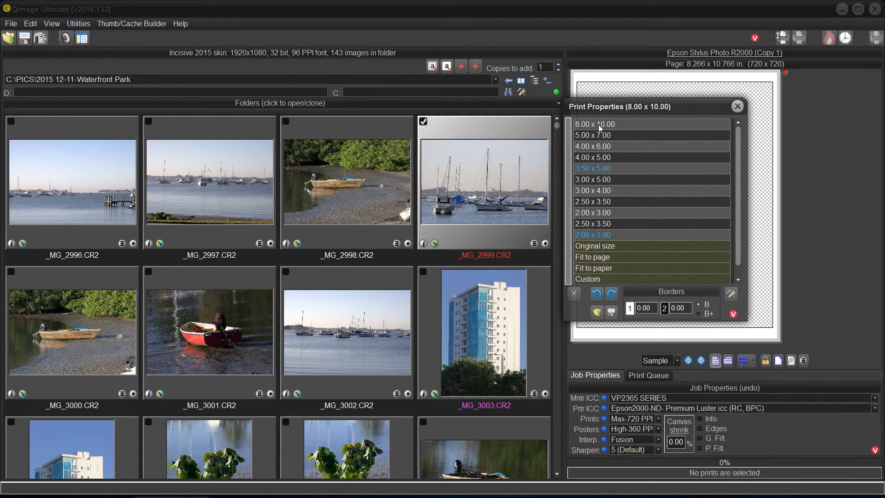
Load the saved custom size set FredCustom.btn into the list of print sizes.
{"action": "left_click", "coordinate": [731, 293]}
{"action": "left_click", "coordinate": [709, 311]}
{"action": "left_click", "coordinate": [732, 295]}
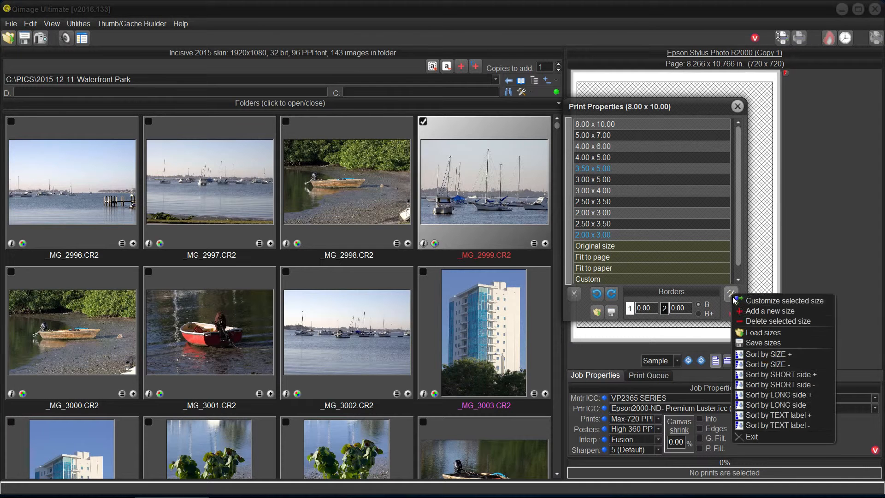
{"action": "left_click", "coordinate": [755, 332]}
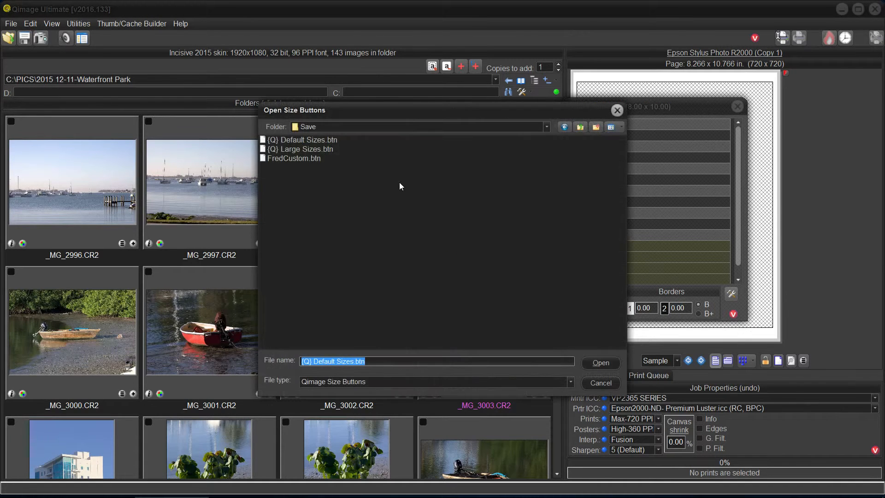
{"action": "left_click", "coordinate": [292, 158]}
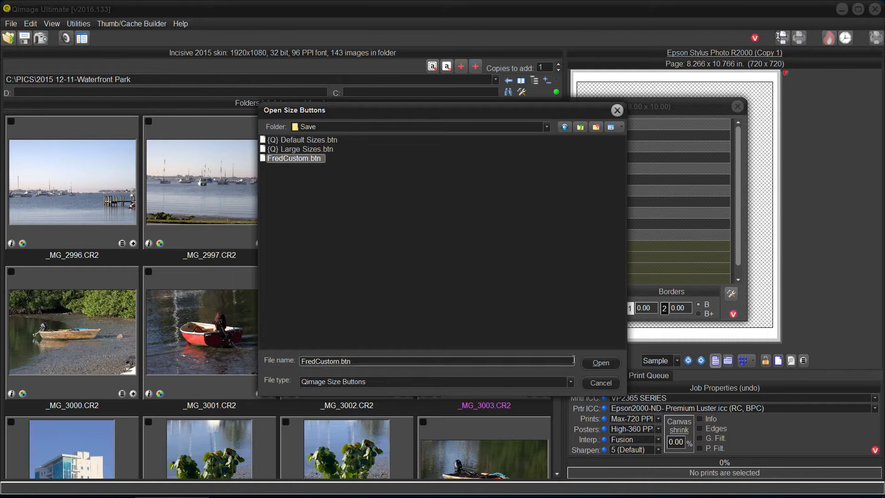
{"action": "left_click", "coordinate": [602, 364]}
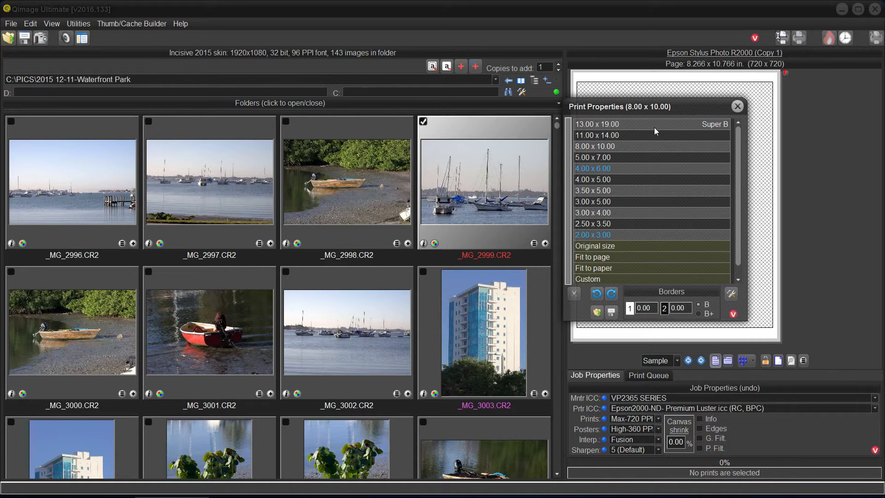
Inspect the 13.00 x 19.00 Super B size's customizing options and the save-sizes command without changing anything.
{"action": "double_click", "coordinate": [627, 124]}
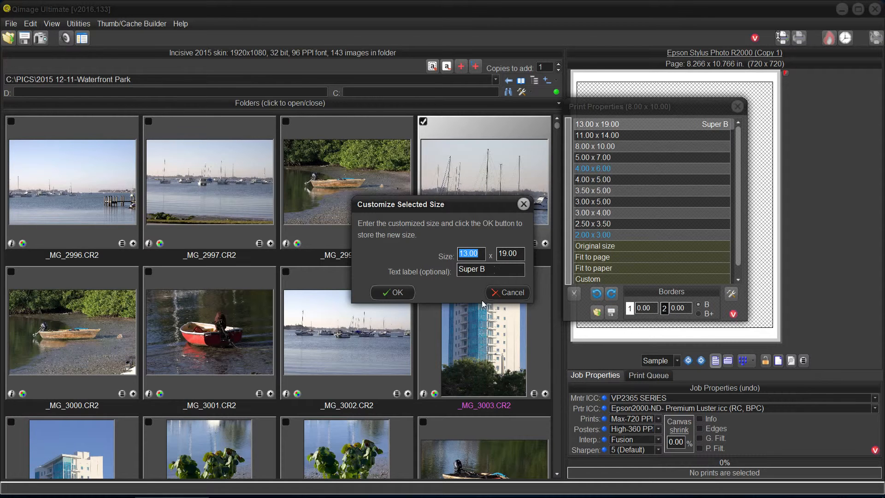
{"action": "left_click", "coordinate": [509, 293]}
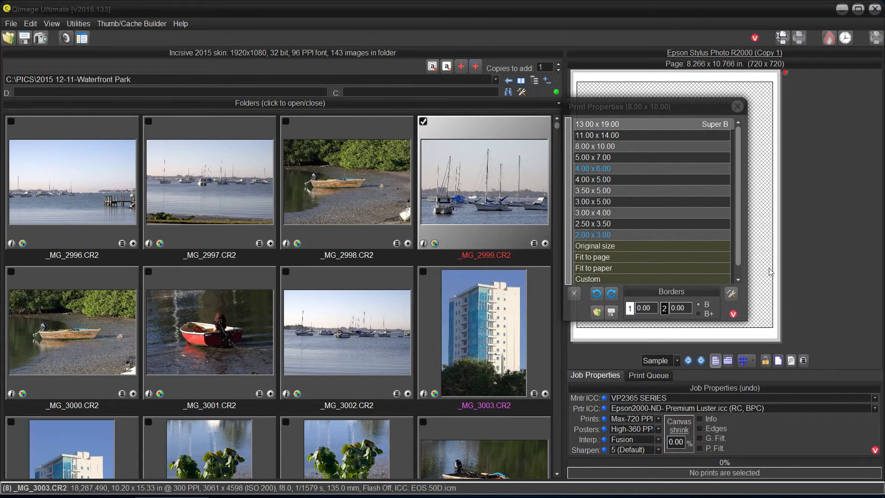
{"action": "left_click", "coordinate": [731, 294]}
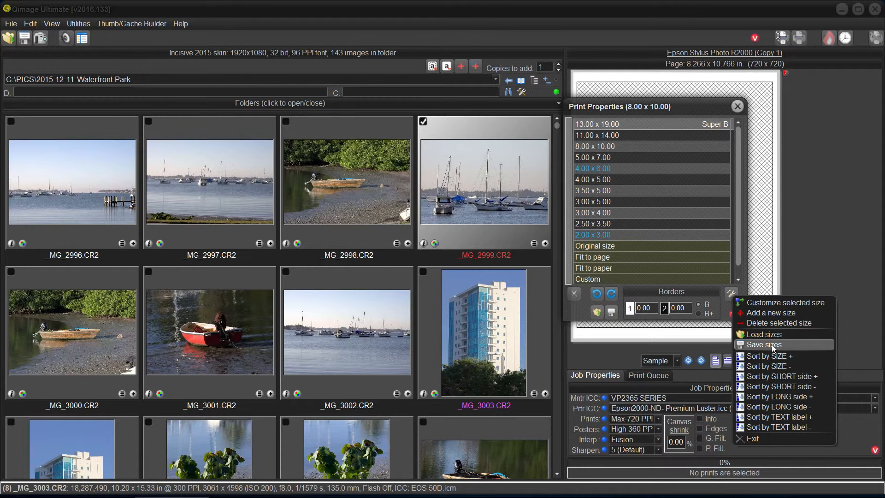
{"action": "left_click", "coordinate": [862, 343]}
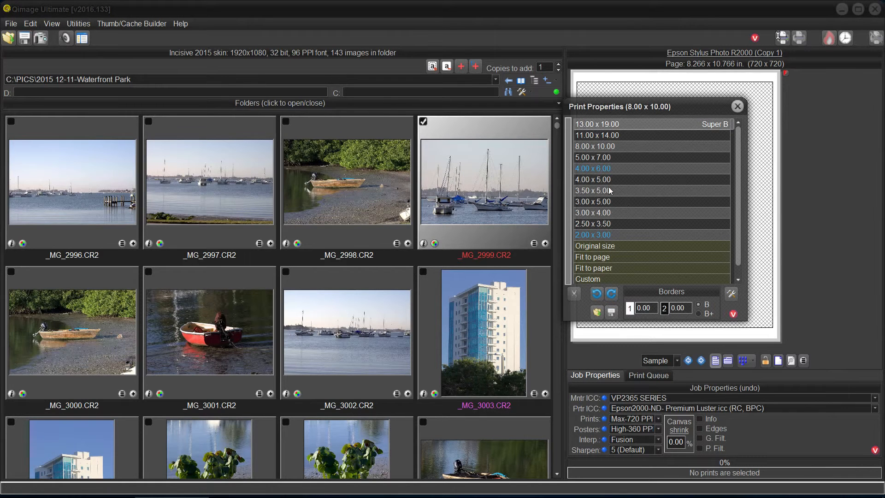
Try sorting the print sizes by descending short side and descending text label, then settle on sorting by descending size.
{"action": "left_click", "coordinate": [731, 293]}
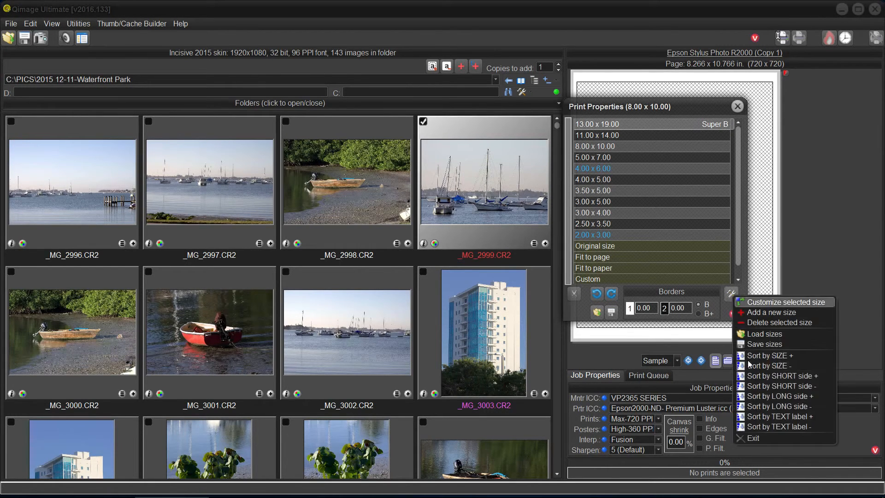
{"action": "left_click", "coordinate": [768, 385]}
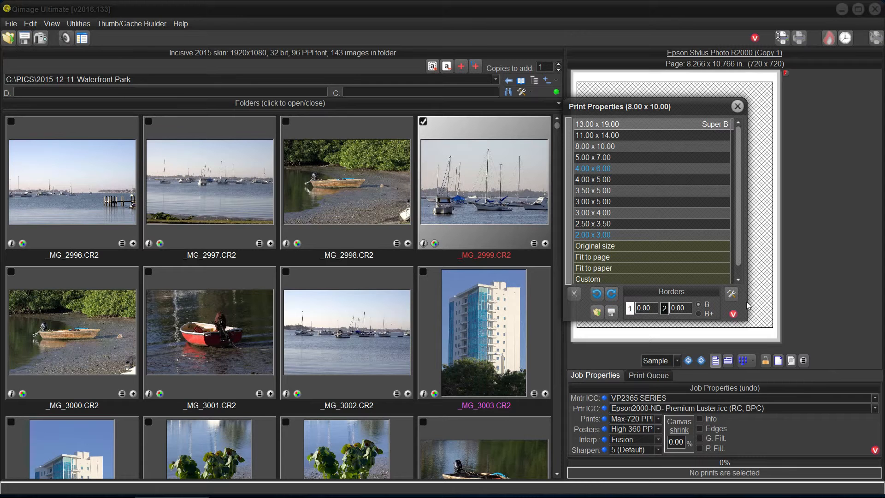
{"action": "left_click", "coordinate": [732, 294]}
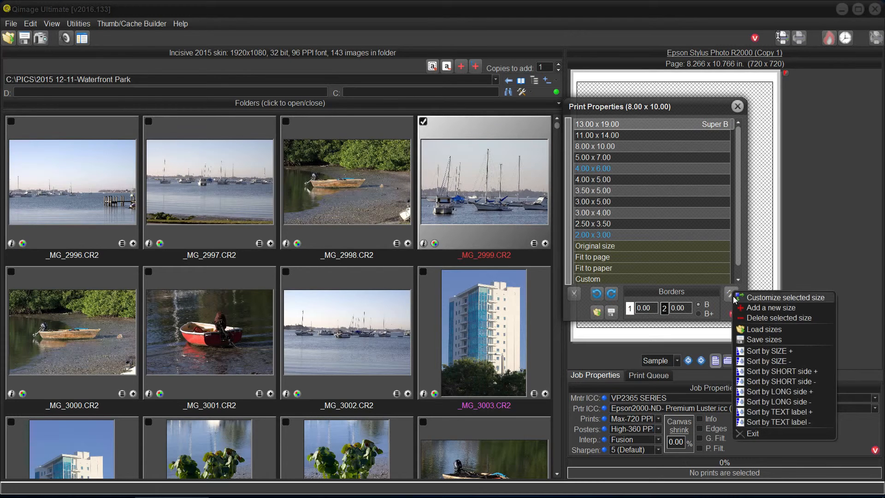
{"action": "left_click", "coordinate": [775, 422]}
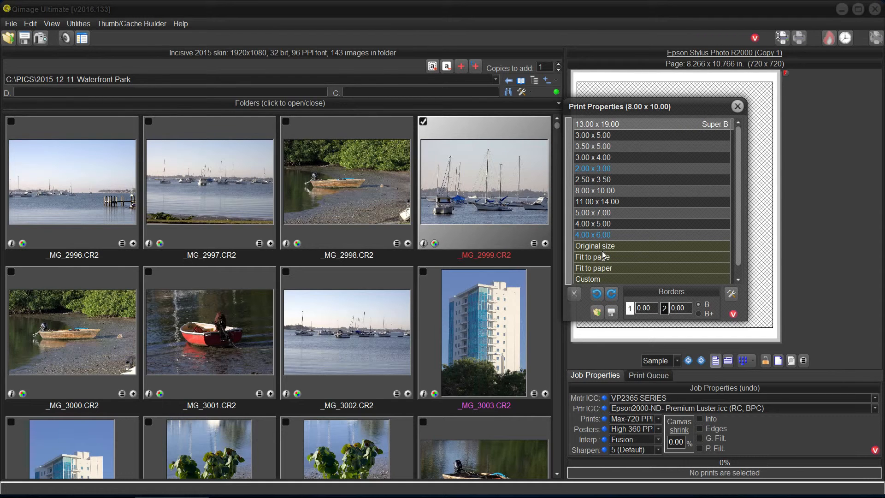
{"action": "left_click", "coordinate": [731, 293]}
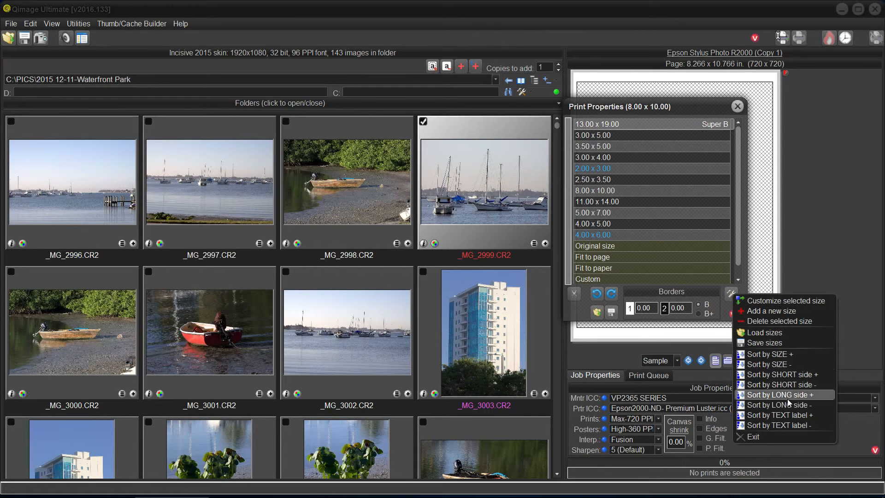
{"action": "left_click", "coordinate": [764, 364]}
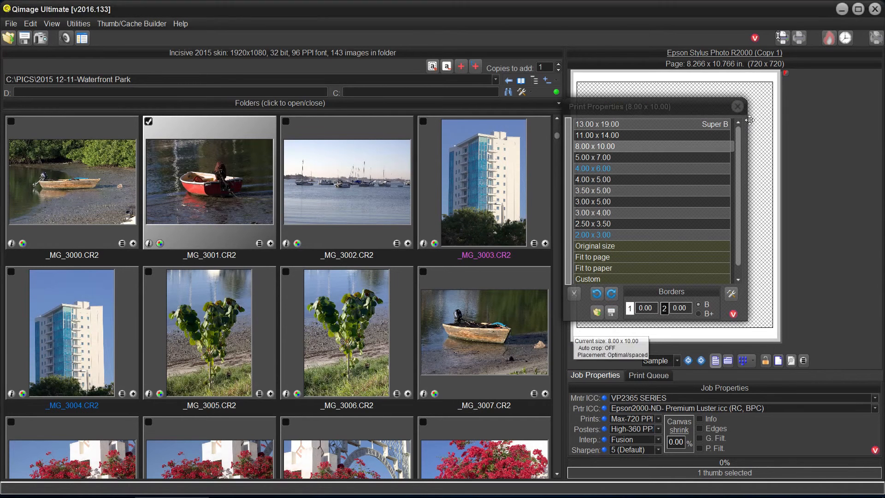
Close the sample's print properties, add _MG_3006.CR2 to the page and turn on auto crop for its 8.00 x 10.00 print.
{"action": "left_click", "coordinate": [737, 106]}
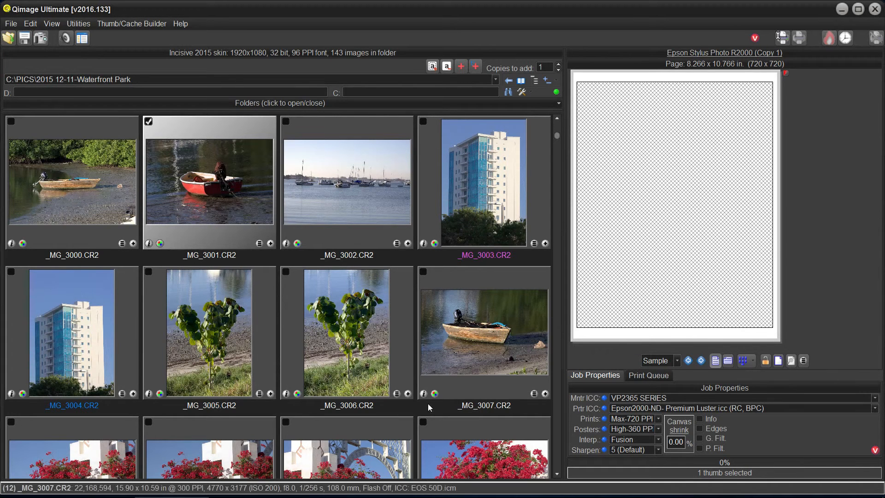
{"action": "left_click", "coordinate": [408, 393]}
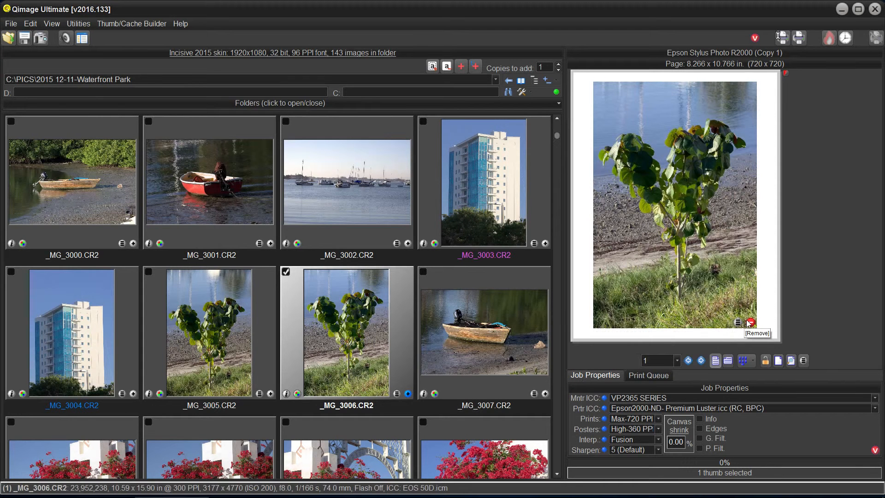
{"action": "left_click", "coordinate": [678, 325]}
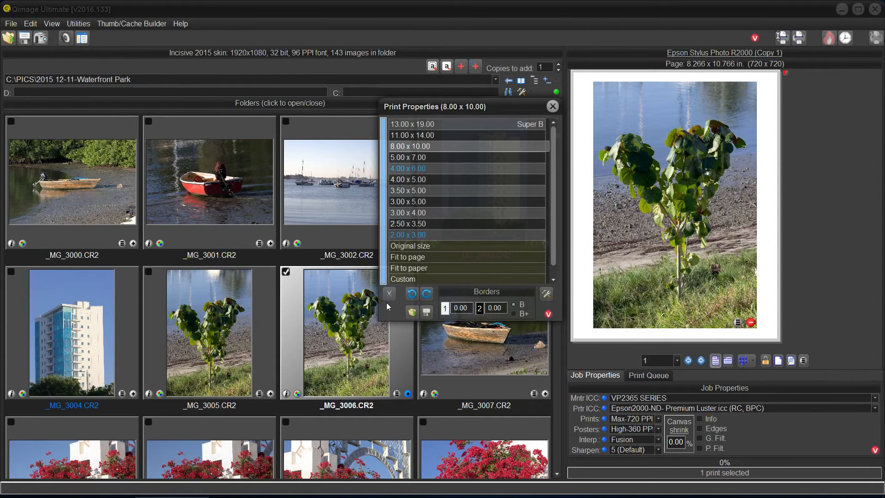
{"action": "left_click", "coordinate": [389, 295]}
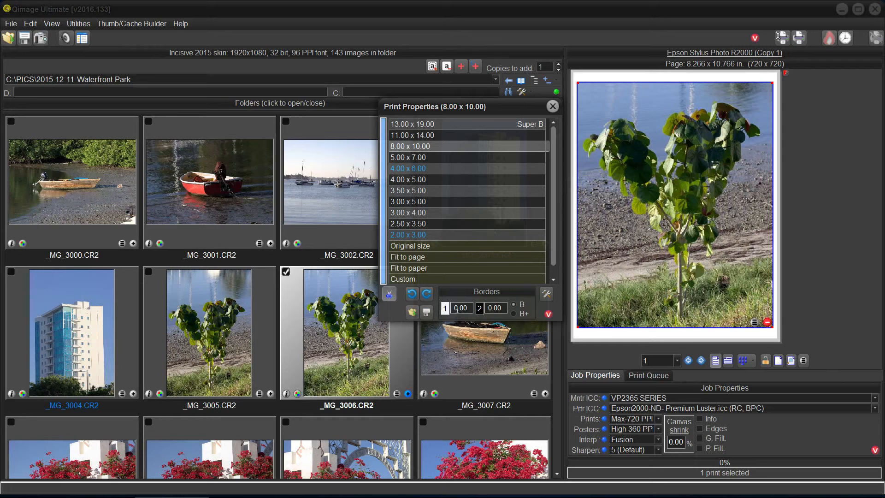
Save the cropped print's properties as the default print properties and close them.
{"action": "left_click", "coordinate": [425, 313]}
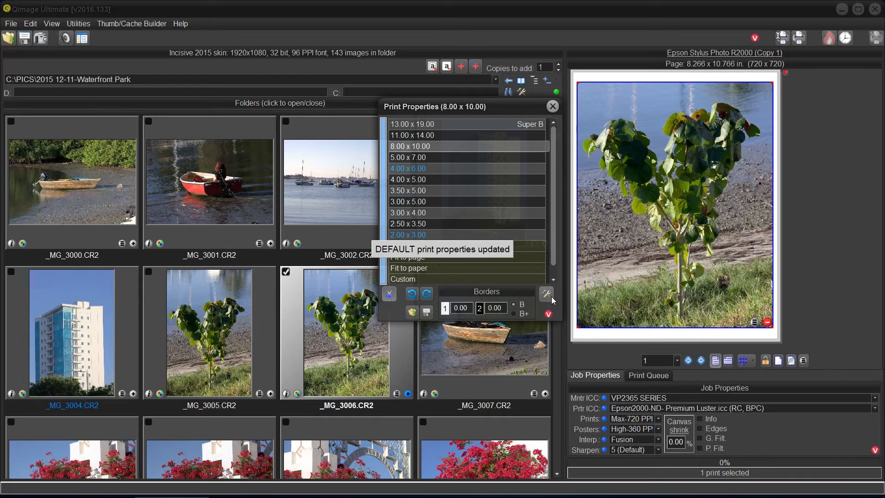
{"action": "left_click", "coordinate": [664, 256]}
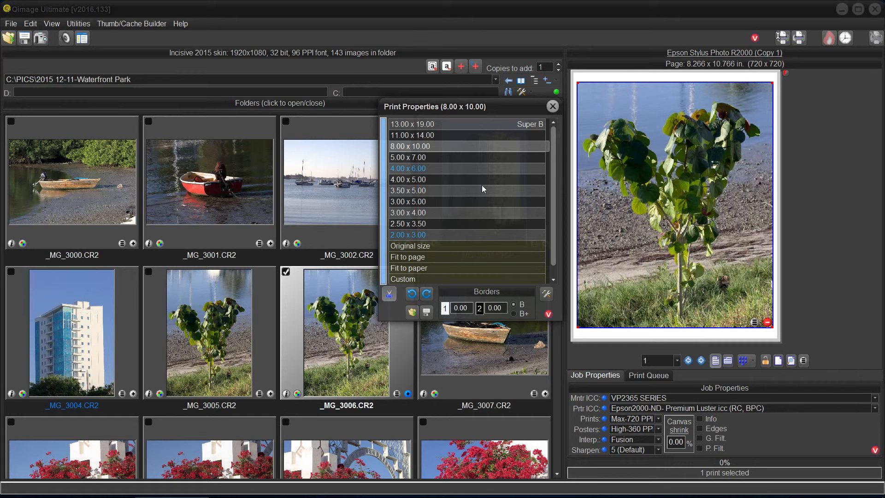
{"action": "left_click", "coordinate": [552, 106]}
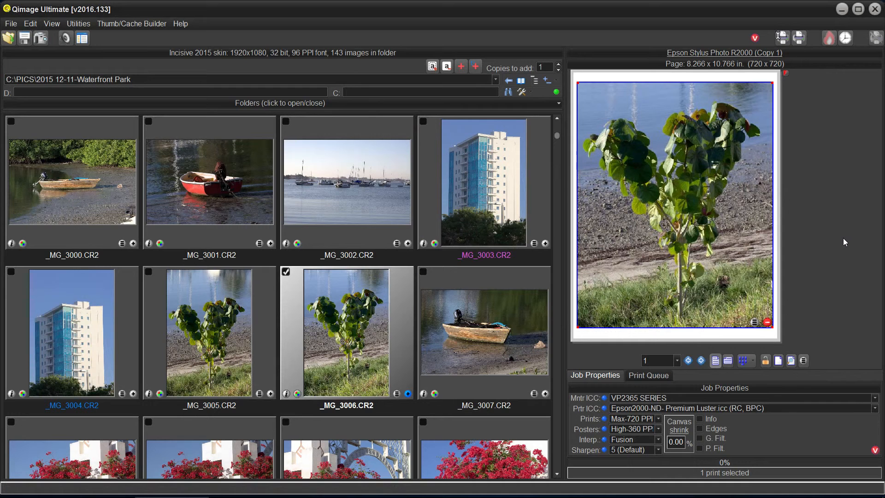
Replace the print on the page with _MG_3001.CR2 and check its print properties.
{"action": "left_click", "coordinate": [767, 322]}
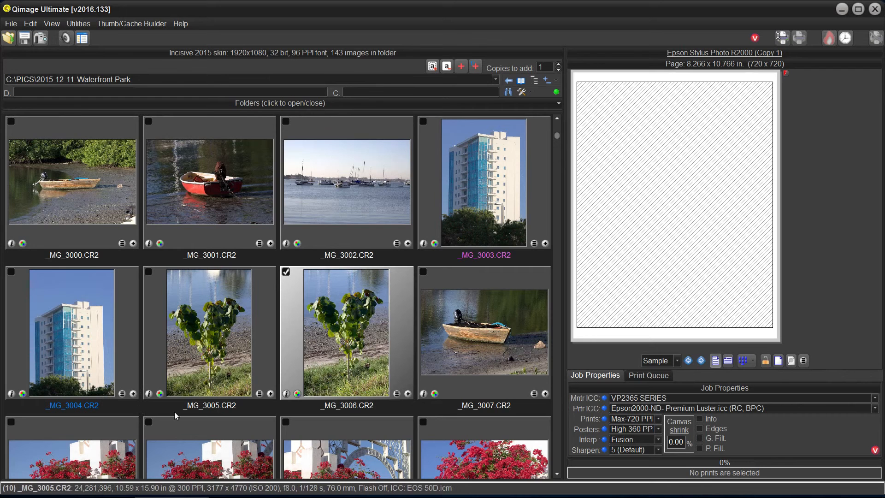
{"action": "left_click", "coordinate": [270, 243]}
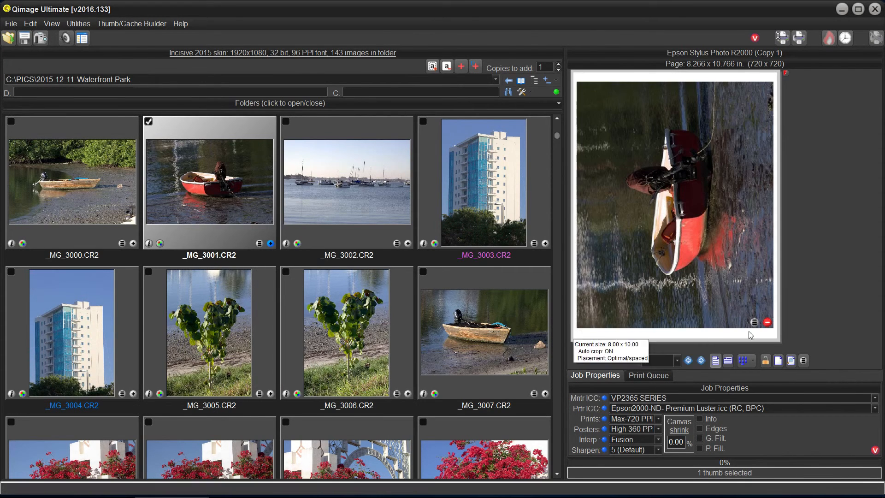
{"action": "left_click", "coordinate": [755, 322]}
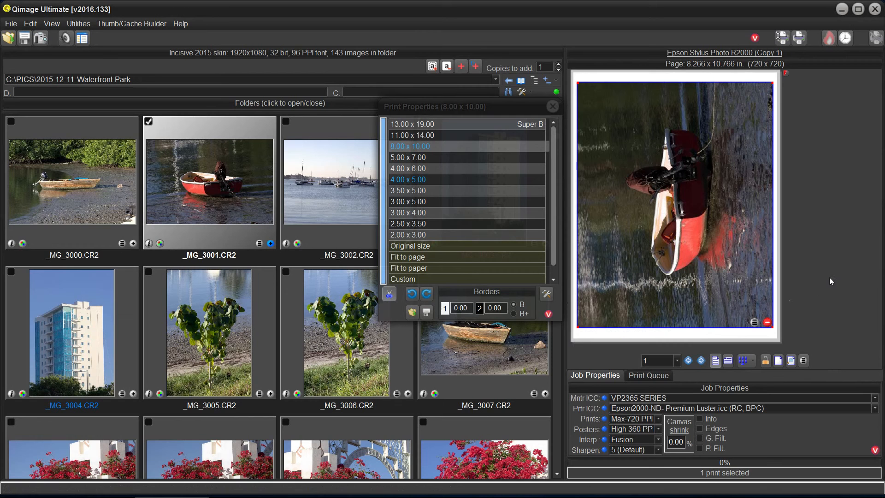
{"action": "left_click", "coordinate": [553, 108]}
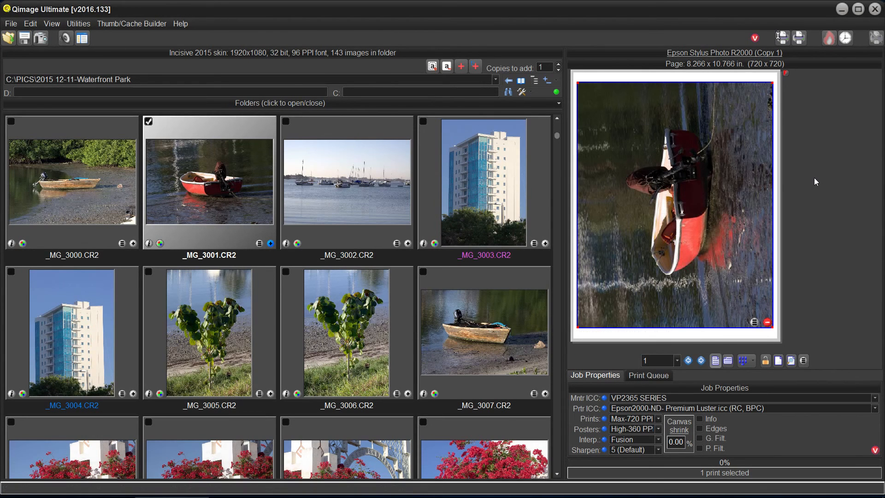